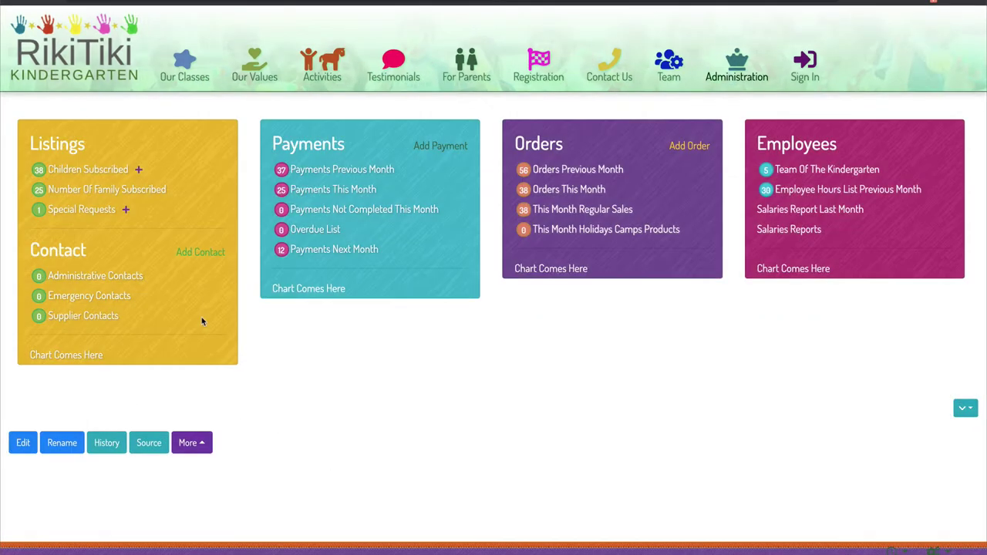
# Step: Open the Groups admin page listing Admins, Anonymous, Boss, Nomore, Registered and Team
pyautogui.scroll(-3, 409, 410)
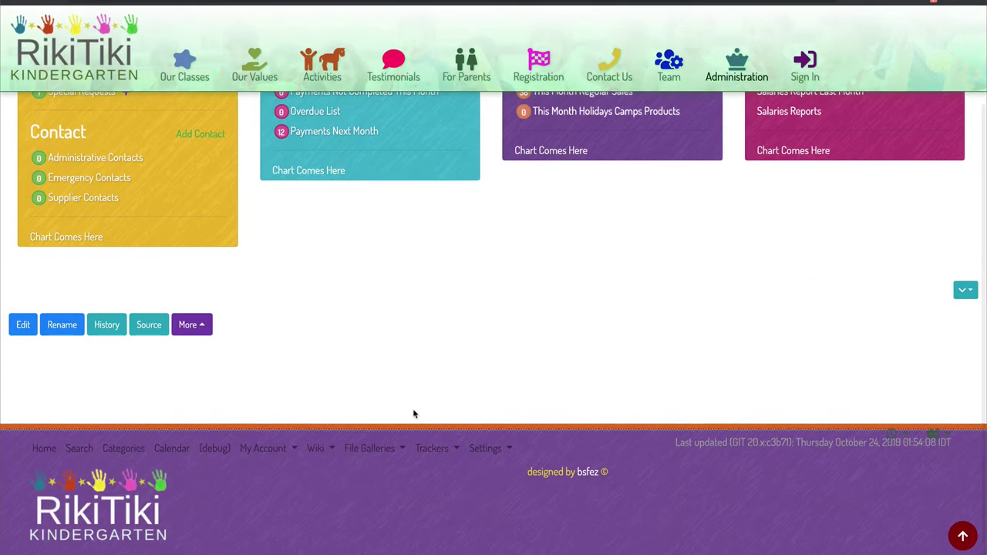
pyautogui.click(475, 450)
pyautogui.scroll(-5, 477, 452)
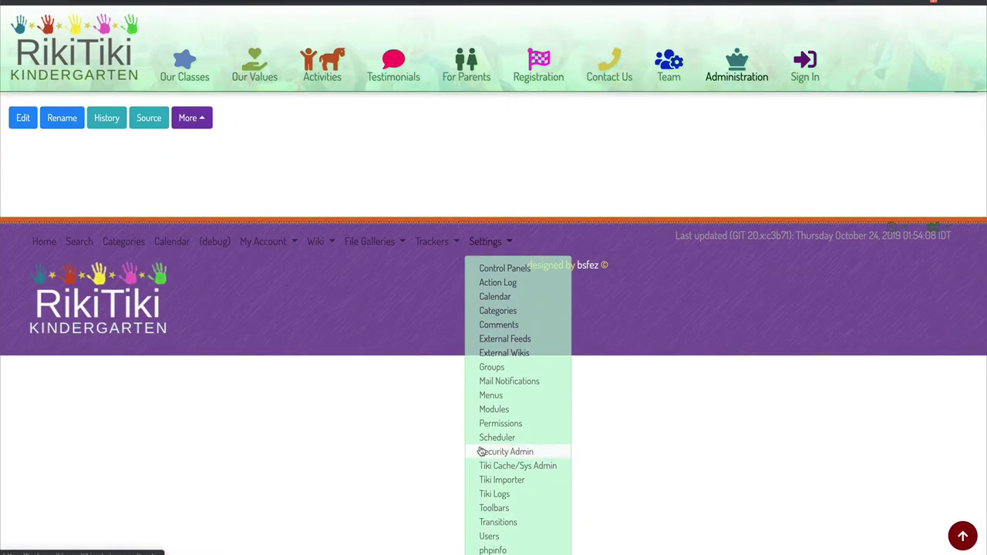
pyautogui.click(495, 364)
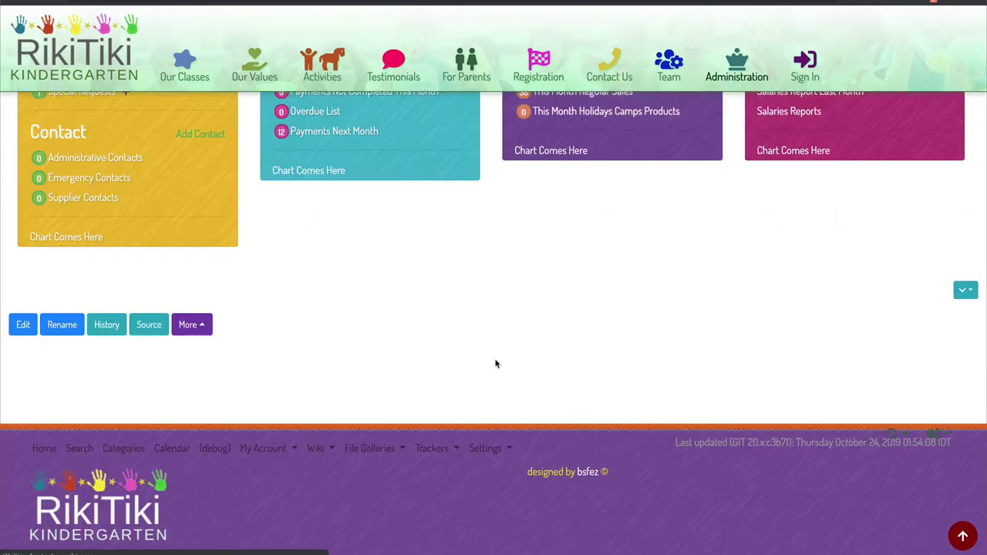
pyautogui.scroll(-3, 470, 324)
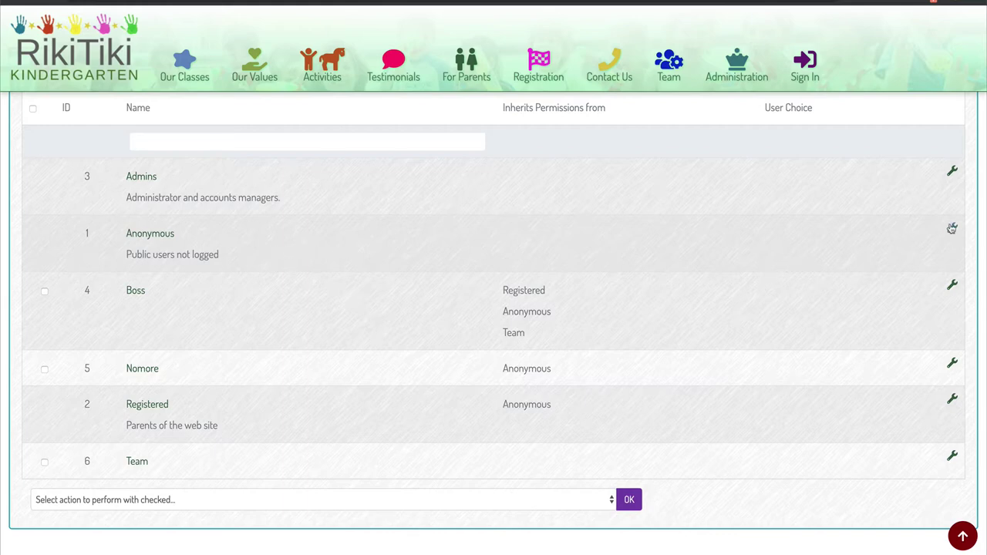
# Step: Go to the global permissions page through the footer's Settings list
pyautogui.moveTo(952, 228)
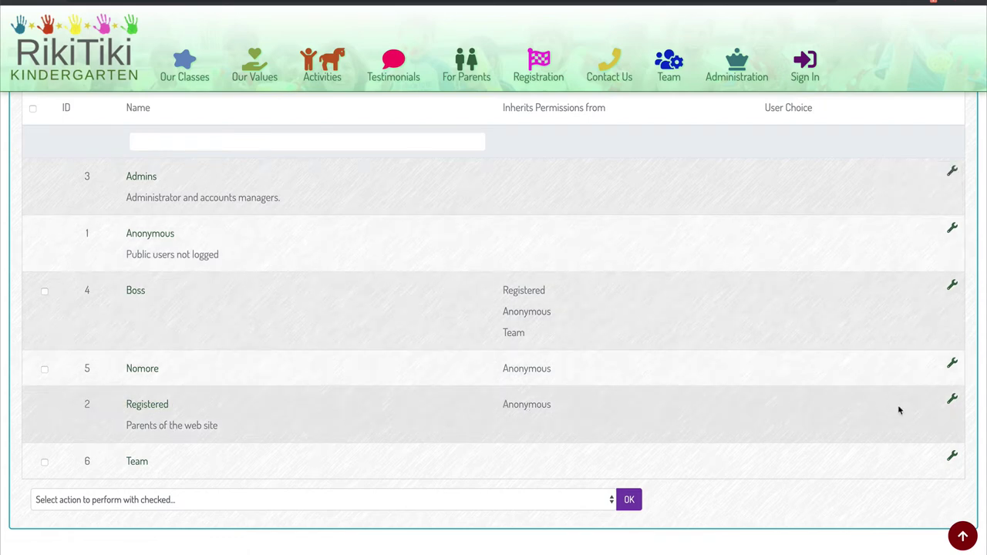
pyautogui.moveTo(954, 401)
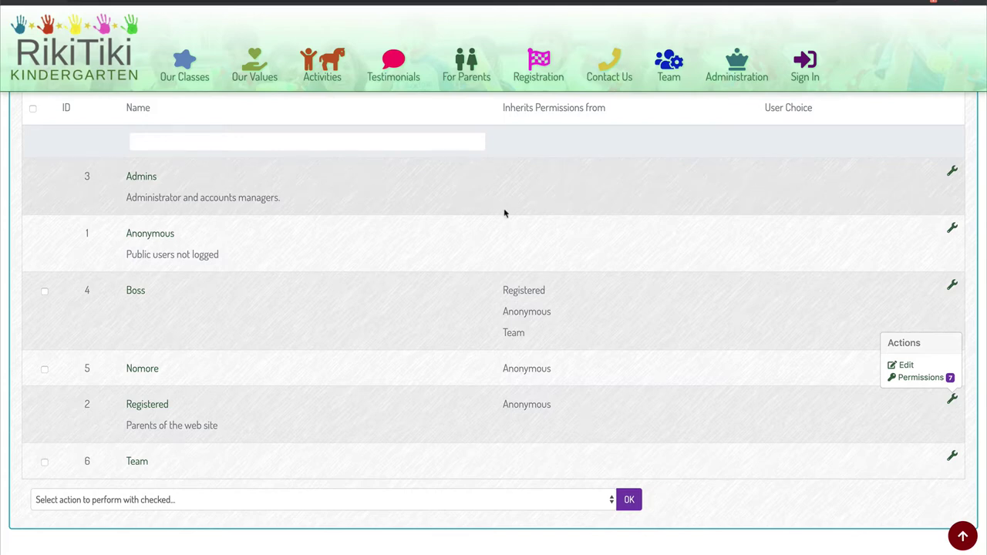
pyautogui.scroll(-3, 605, 314)
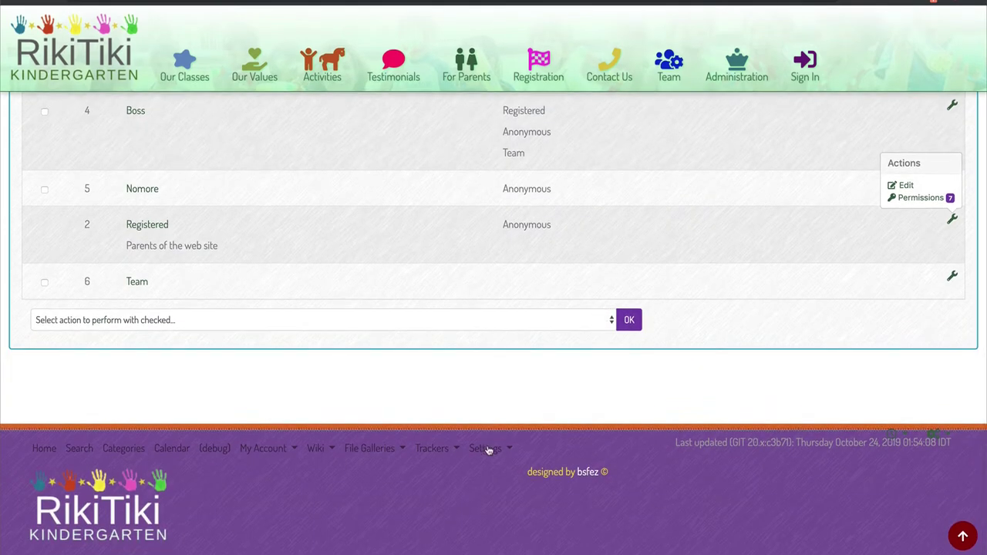
pyautogui.click(488, 451)
pyautogui.scroll(-3, 488, 451)
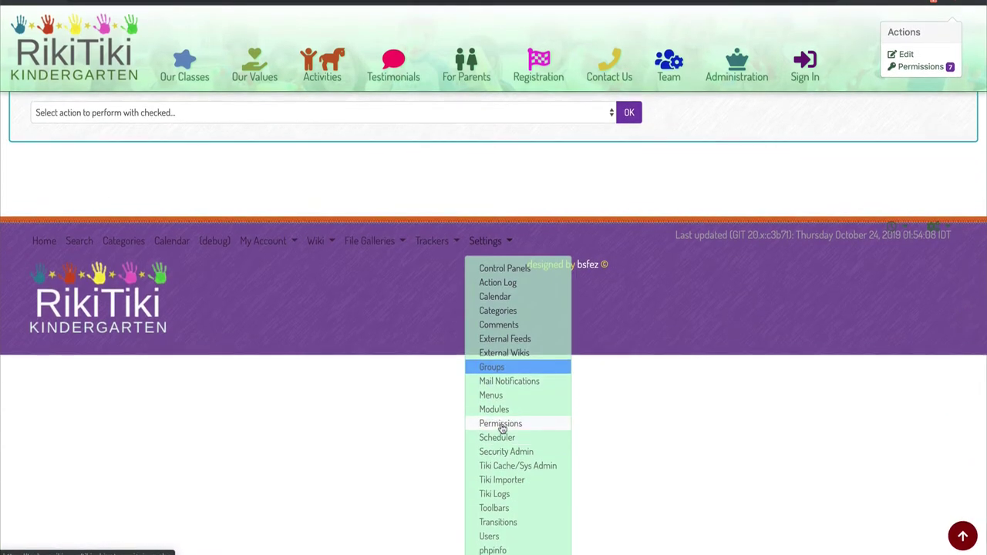
pyautogui.click(501, 425)
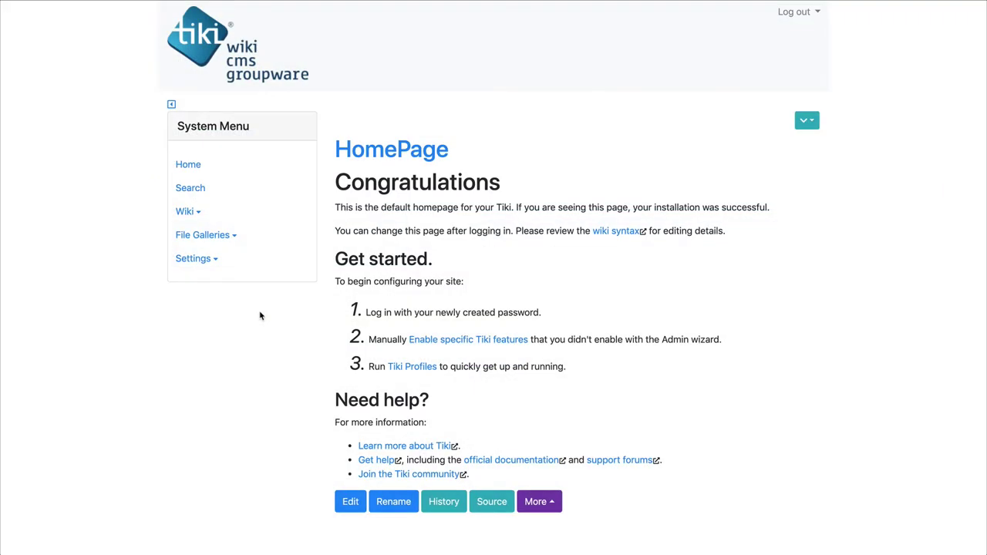
# Step: Open the fresh site's Groups page from Settings in the System Menu
pyautogui.click(183, 261)
pyautogui.scroll(-5, 183, 262)
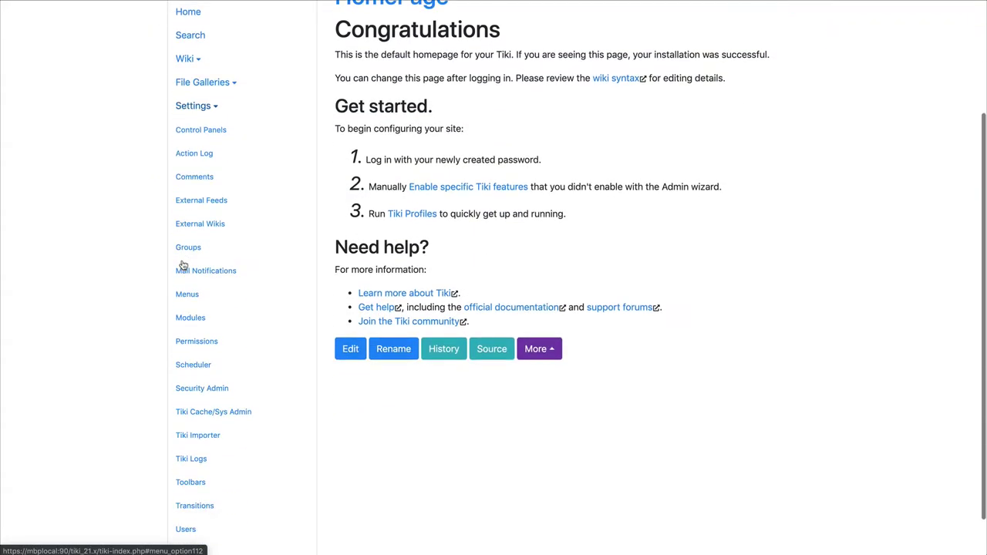
pyautogui.click(192, 219)
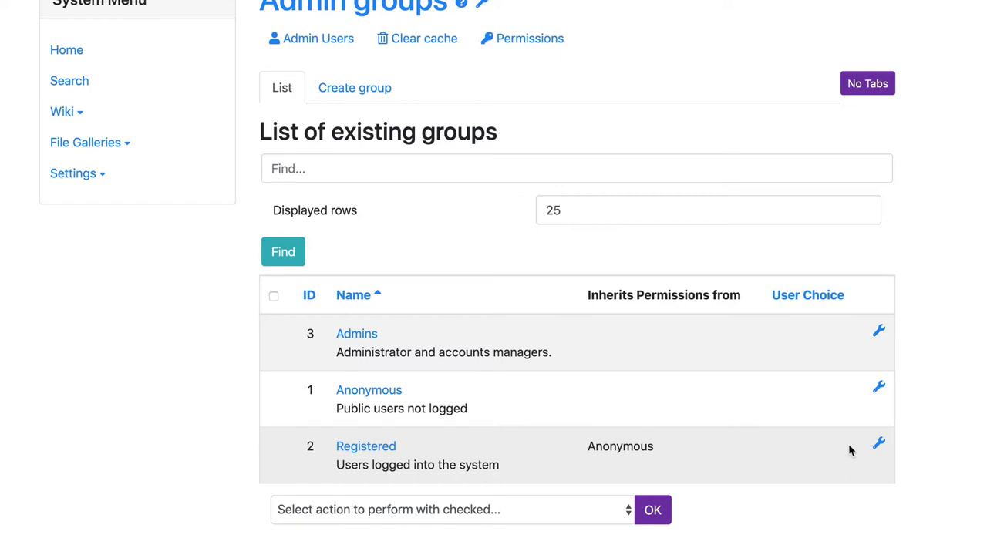
# Step: Reopen the Admin groups page from the System Menu's Settings section
pyautogui.scroll(-1, 848, 450)
pyautogui.scroll(1, 849, 450)
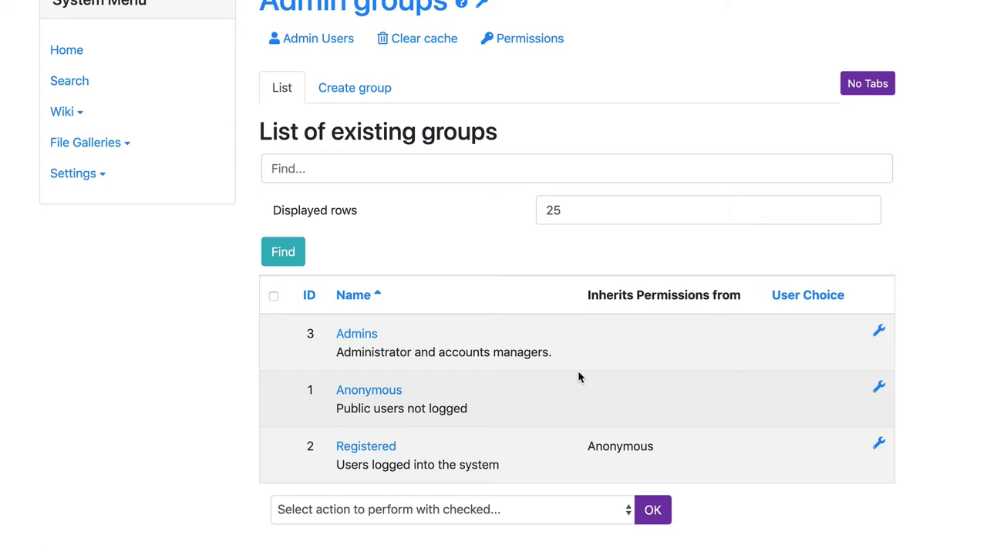
pyautogui.click(81, 234)
pyautogui.scroll(-5, 84, 239)
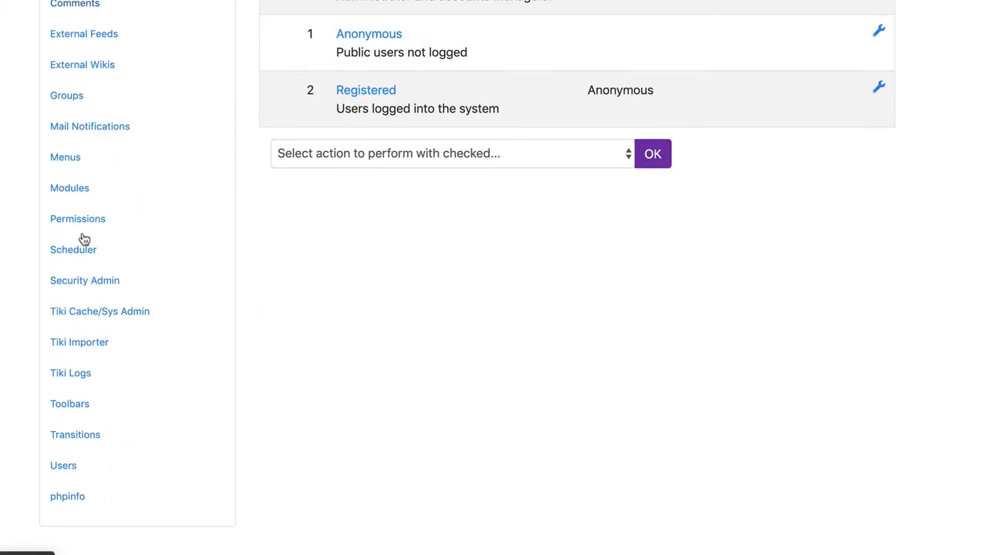
pyautogui.click(69, 97)
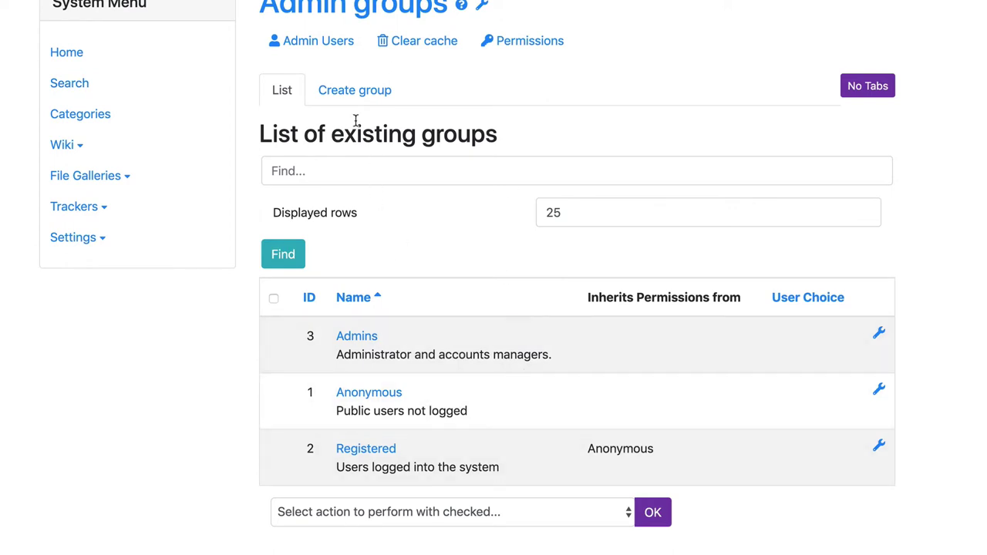
# Step: Start a new group named 'Editors' with description 'This is for editors'
pyautogui.click(357, 93)
pyautogui.click(444, 169)
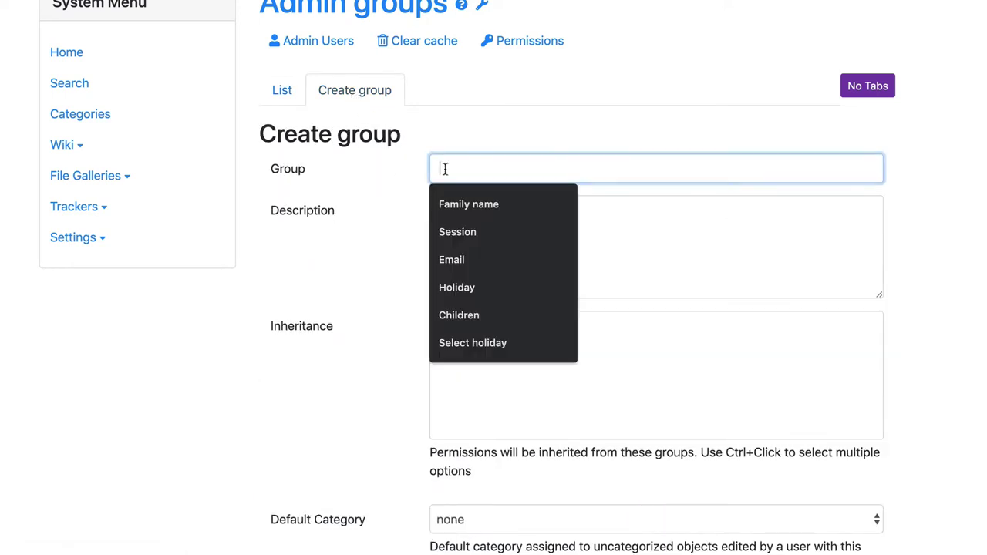
pyautogui.write('Editors')
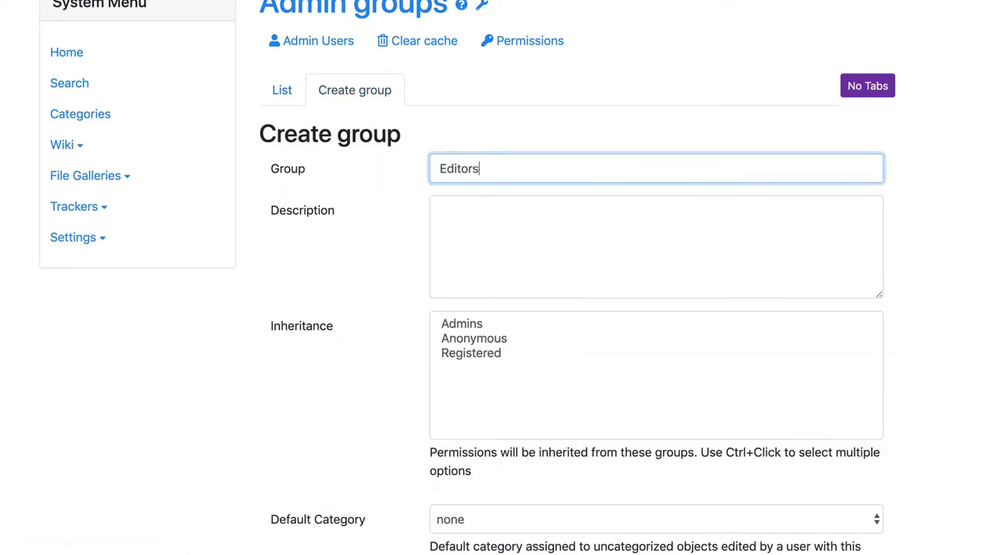
pyautogui.click(441, 209)
pyautogui.write('This ')
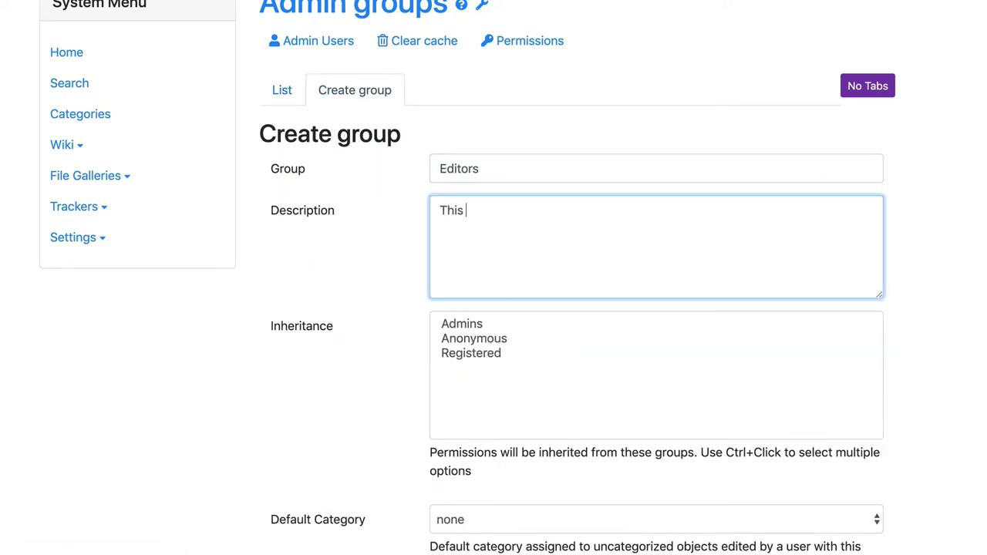
pyautogui.write('is for editors')
# Step: Set Editors to inherit from Registered, create it, and return to the group list
pyautogui.click(488, 357)
pyautogui.scroll(-3, 577, 363)
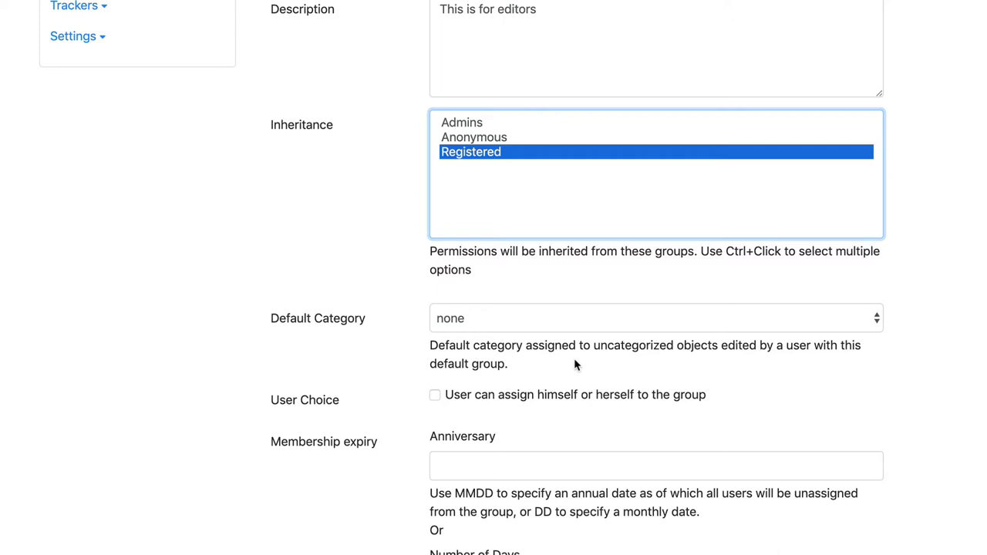
pyautogui.scroll(-2, 574, 358)
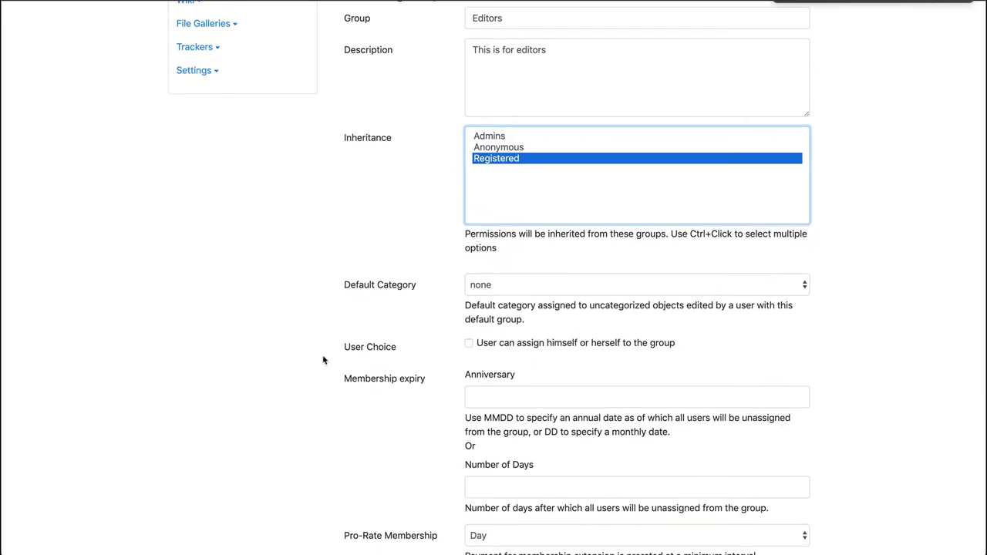
pyautogui.scroll(-3, 324, 360)
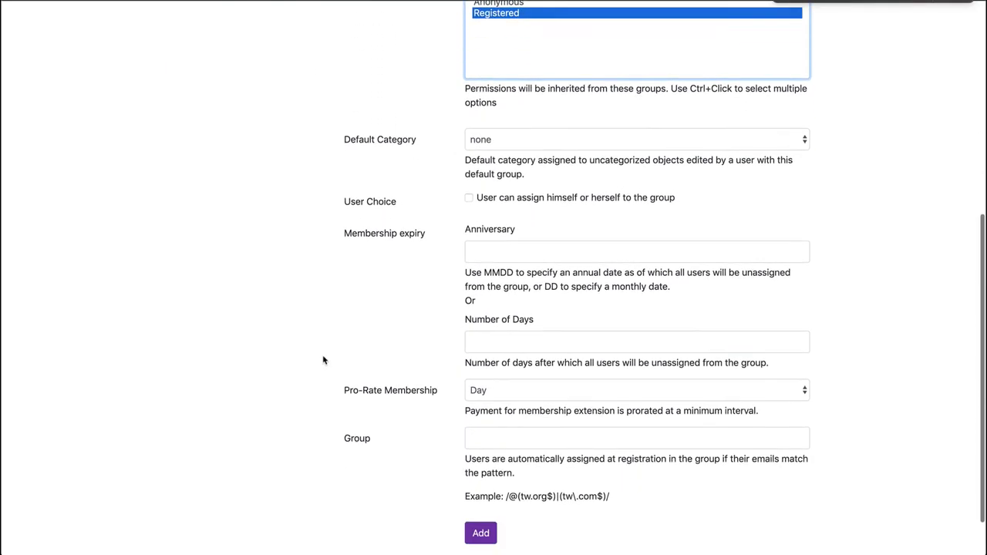
pyautogui.scroll(3, 324, 360)
pyautogui.scroll(-3, 324, 360)
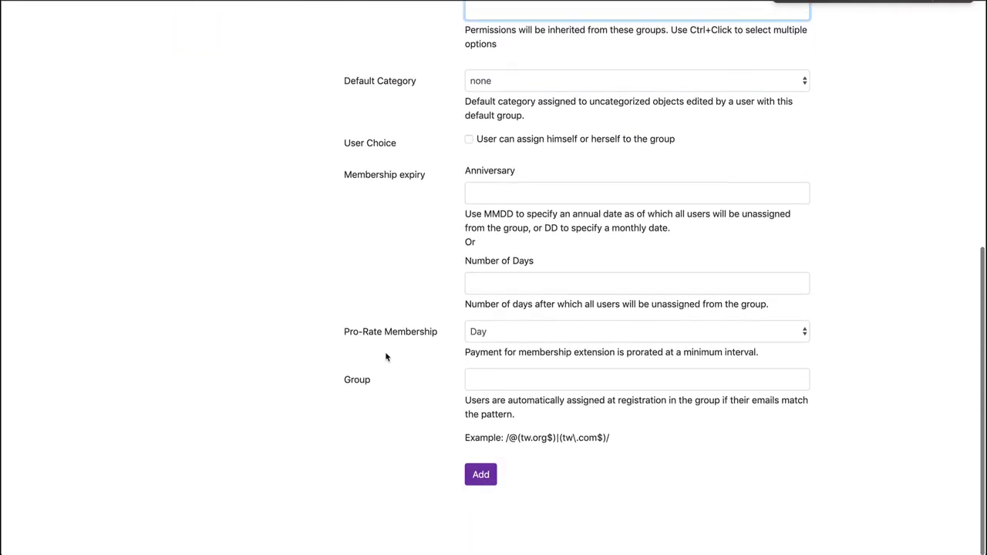
pyautogui.click(481, 475)
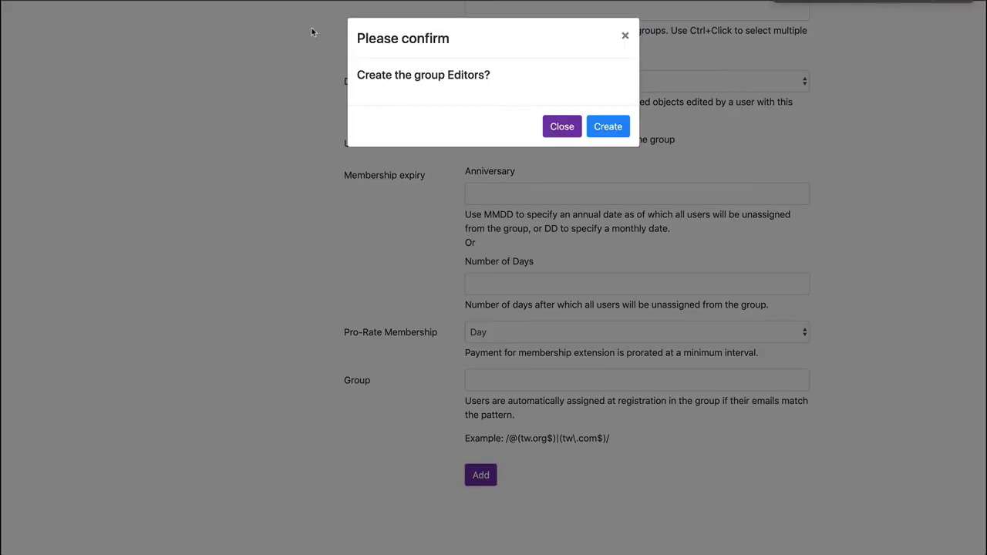
pyautogui.click(617, 124)
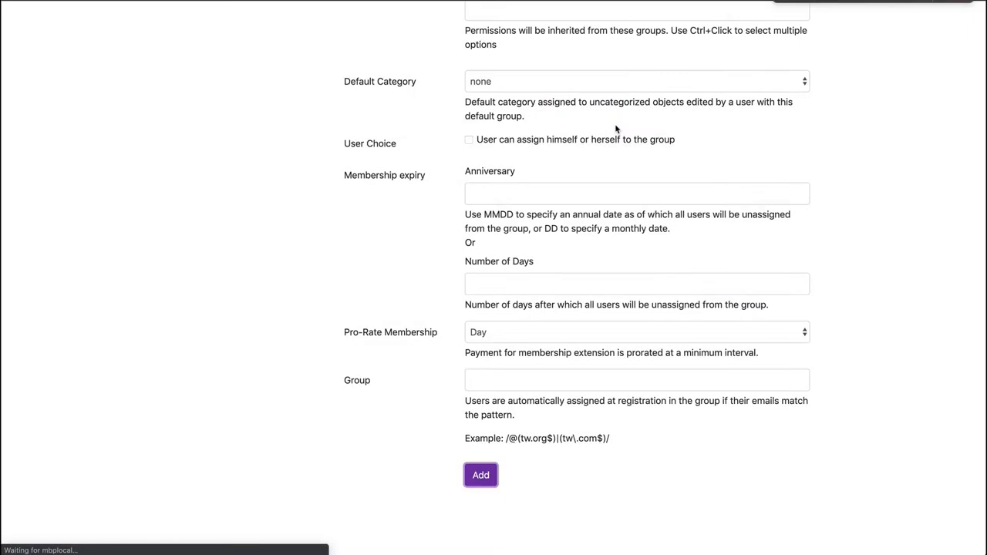
pyautogui.click(357, 254)
pyautogui.scroll(-2, 432, 278)
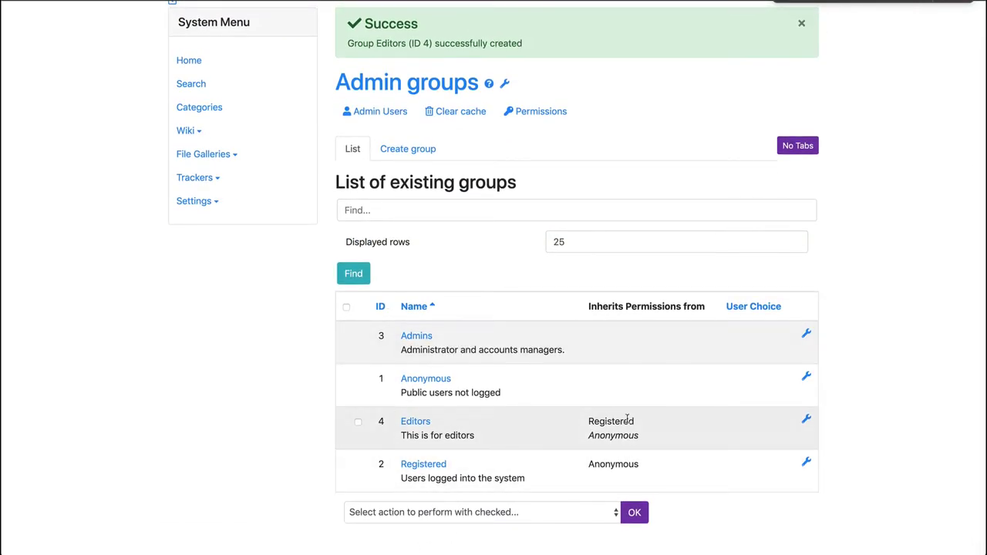
# Step: Go to Admin Users and inspect a user's wrench action menu
pyautogui.scroll(2, 628, 408)
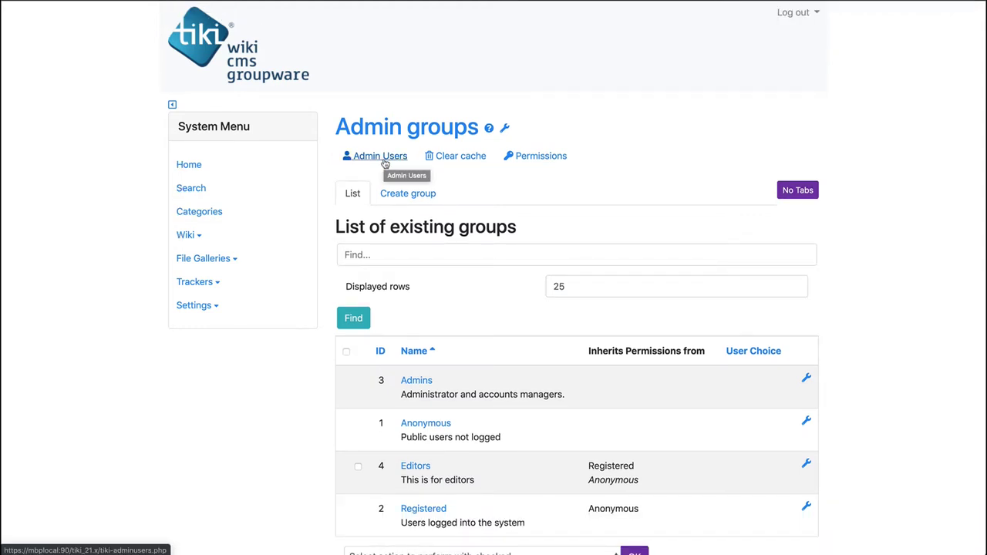
pyautogui.click(384, 161)
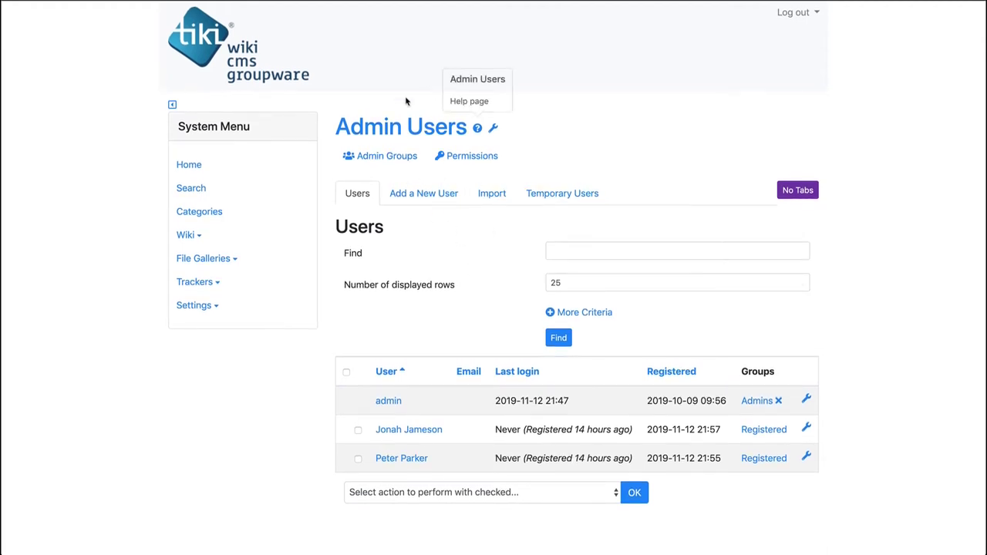
pyautogui.moveTo(401, 405)
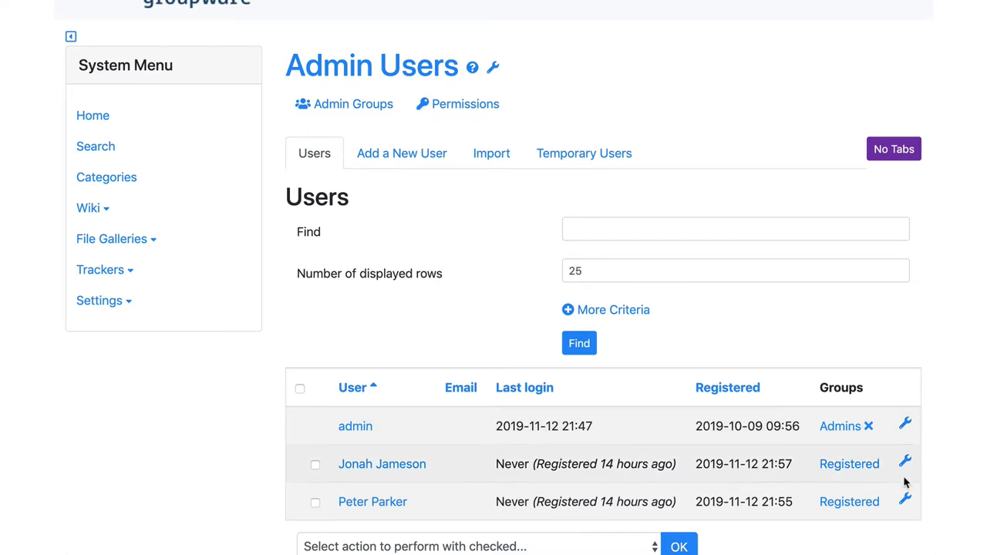
pyautogui.moveTo(904, 466)
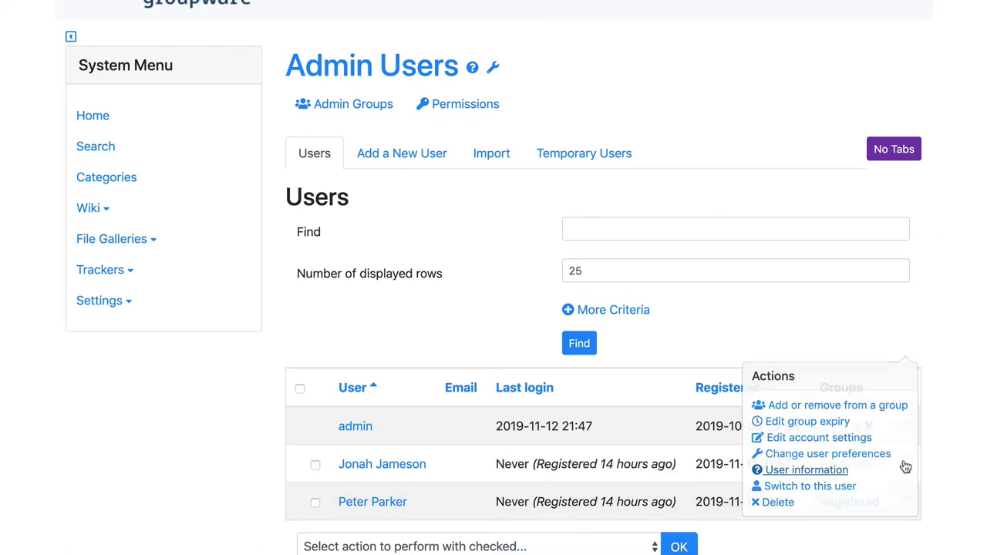
# Step: Add the second registered user to the Editors group
pyautogui.click(874, 414)
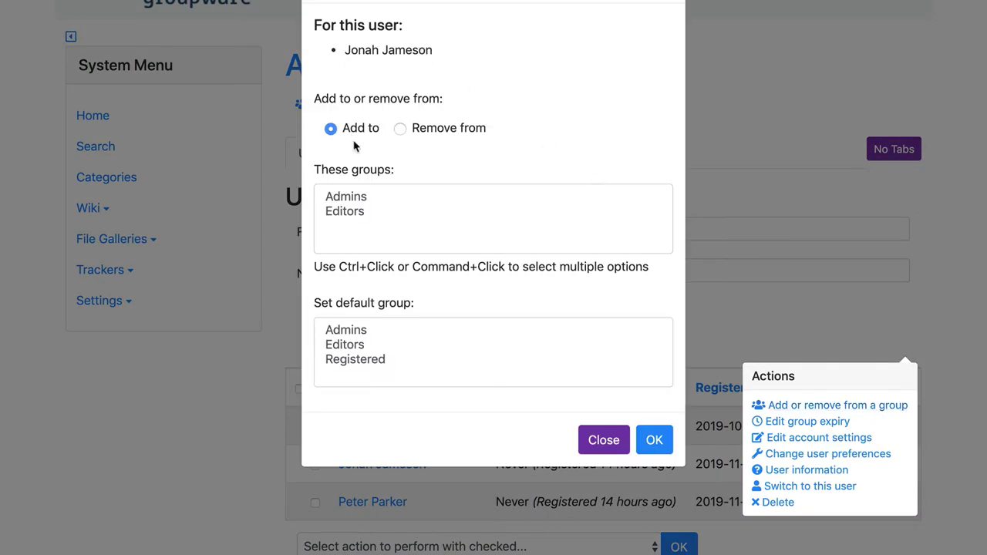
pyautogui.click(362, 211)
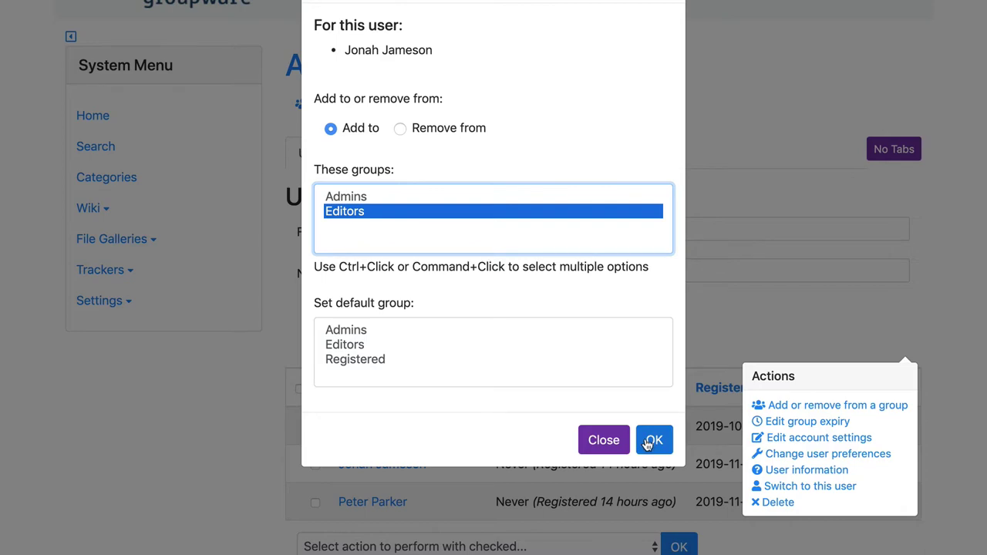
pyautogui.click(647, 442)
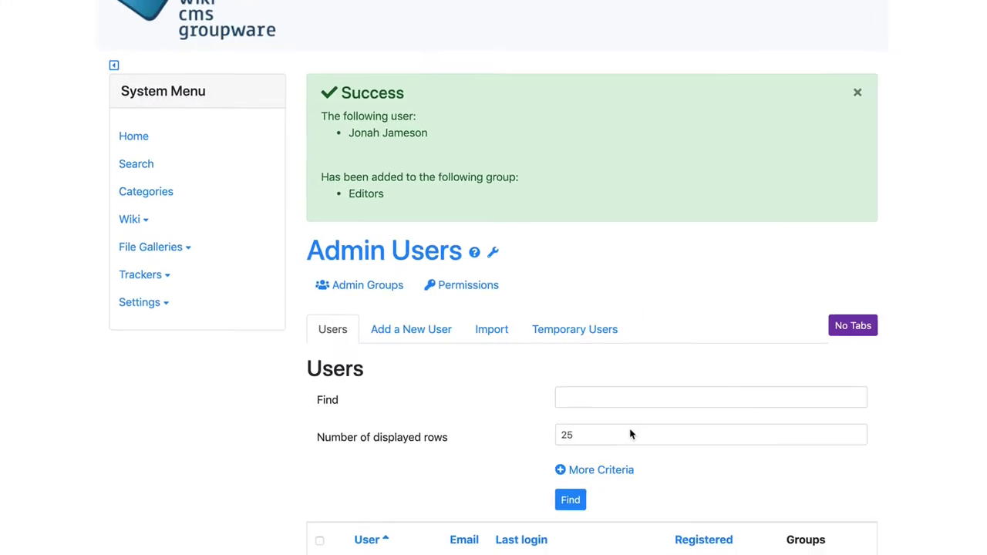
pyautogui.scroll(-3, 625, 432)
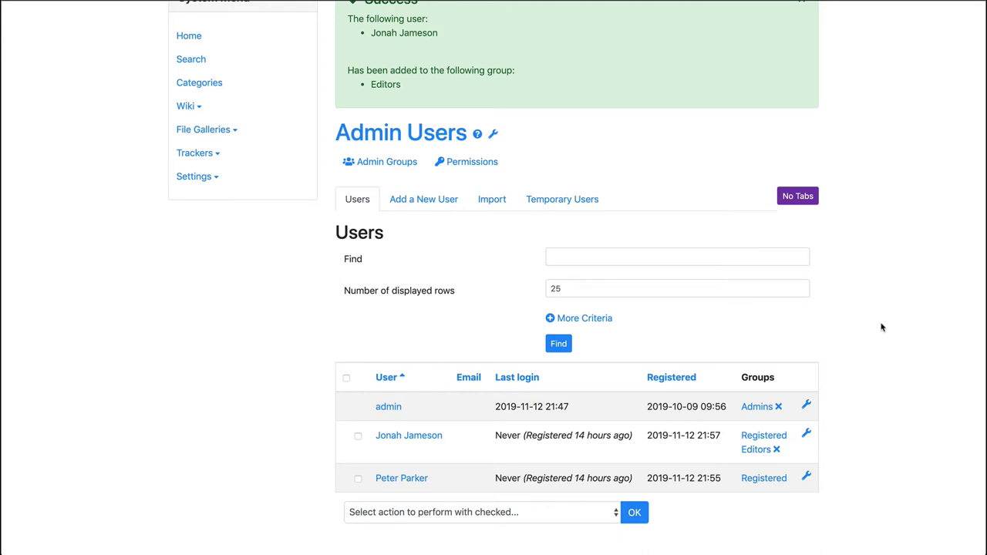
# Step: Visit the global permissions page, then return to the HomePage
pyautogui.scroll(3, 881, 328)
pyautogui.scroll(-3, 881, 328)
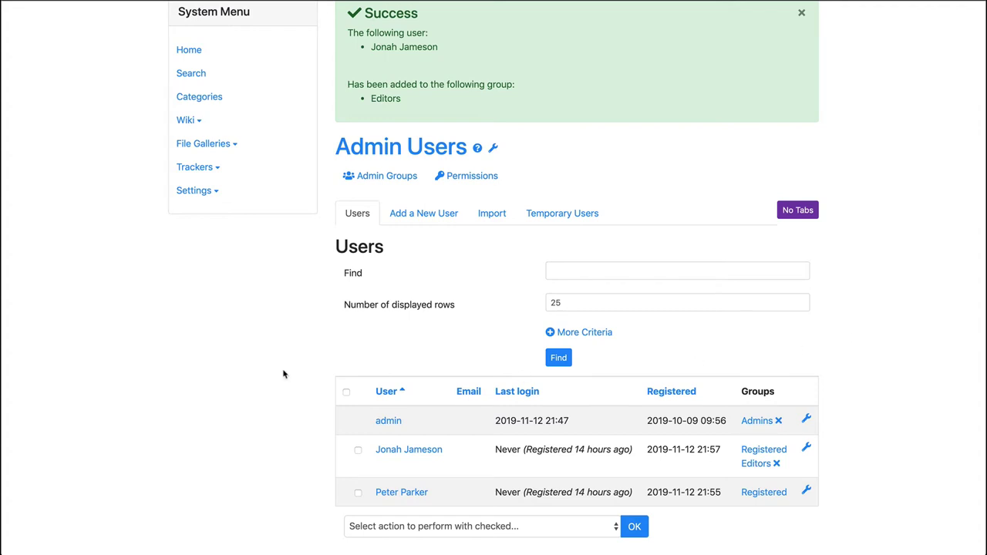
pyautogui.click(198, 192)
pyautogui.scroll(-5, 206, 282)
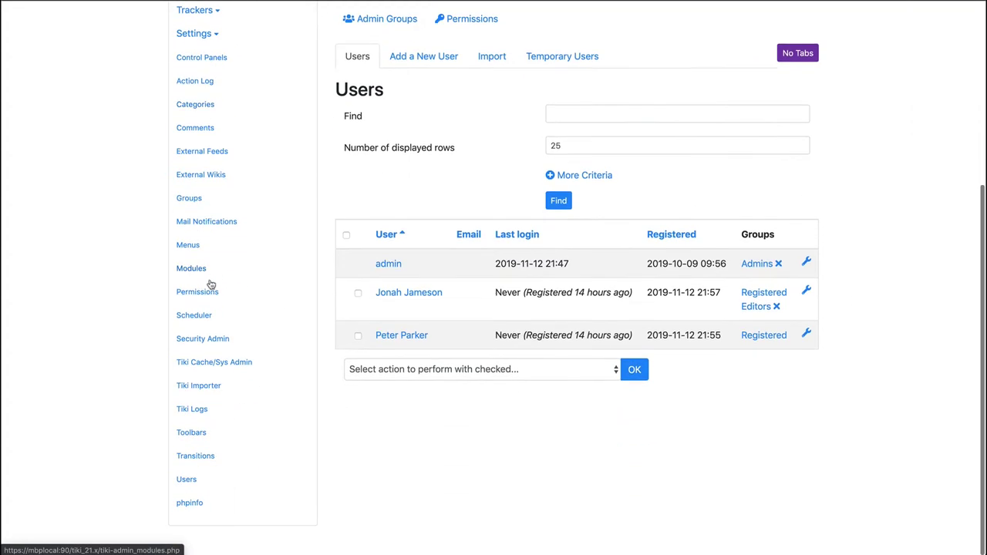
pyautogui.click(198, 291)
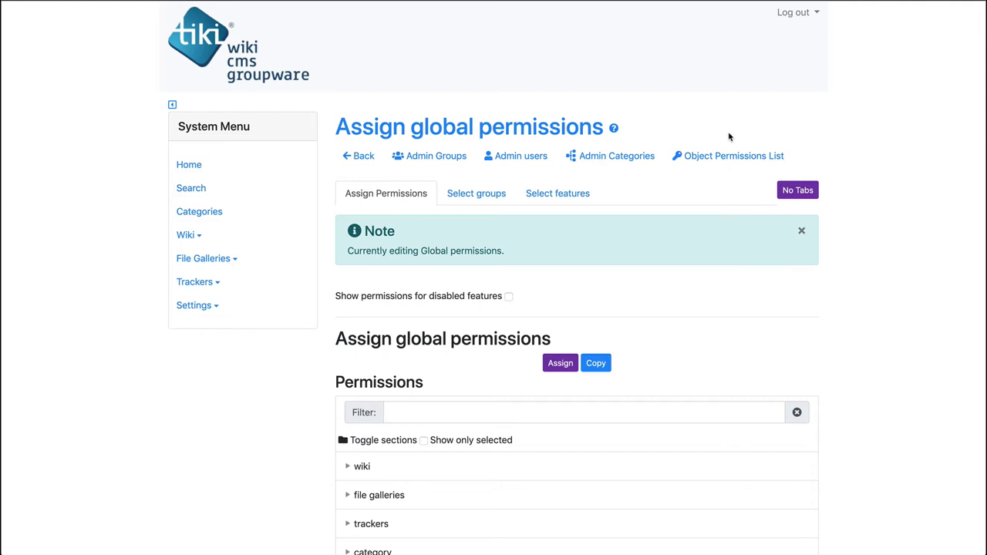
pyautogui.click(198, 167)
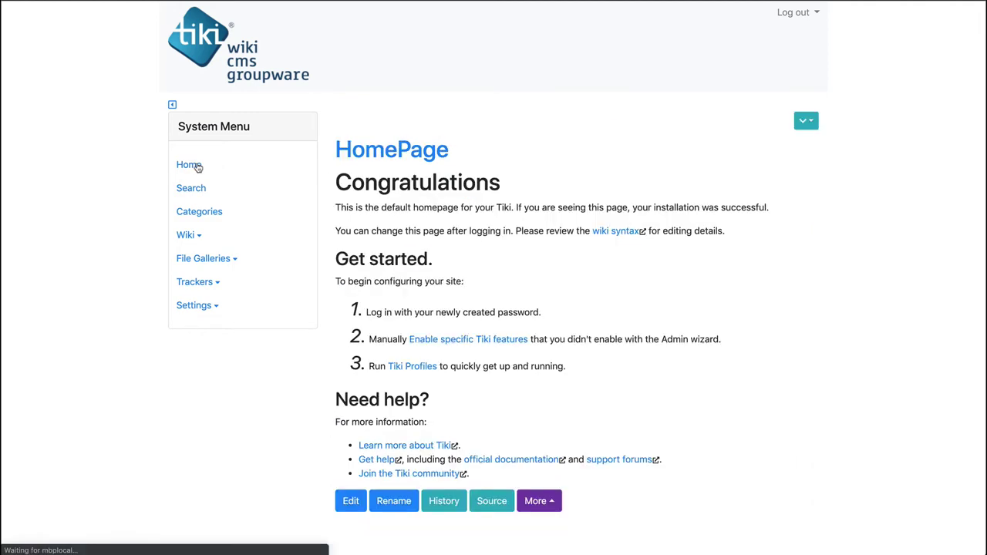
pyautogui.scroll(-1, 562, 459)
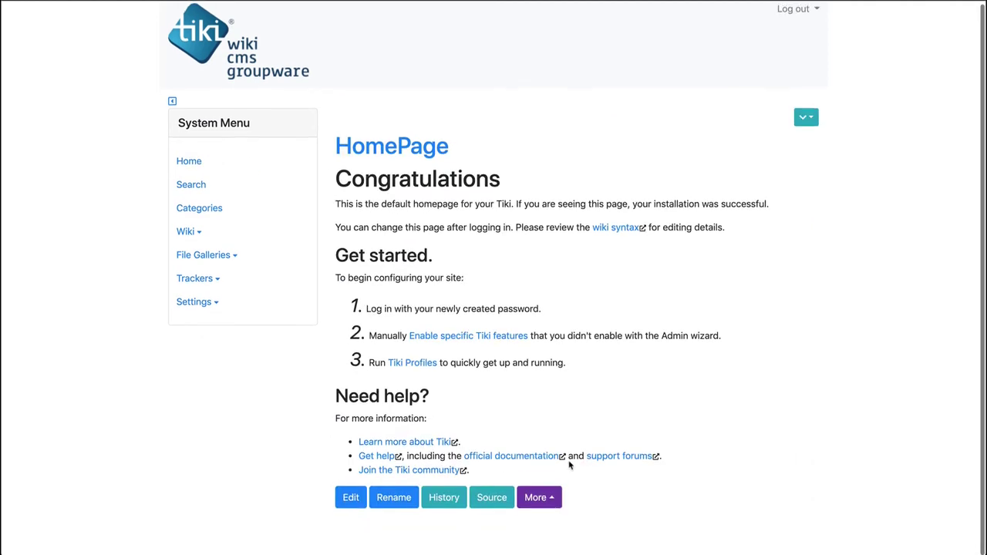
pyautogui.click(552, 500)
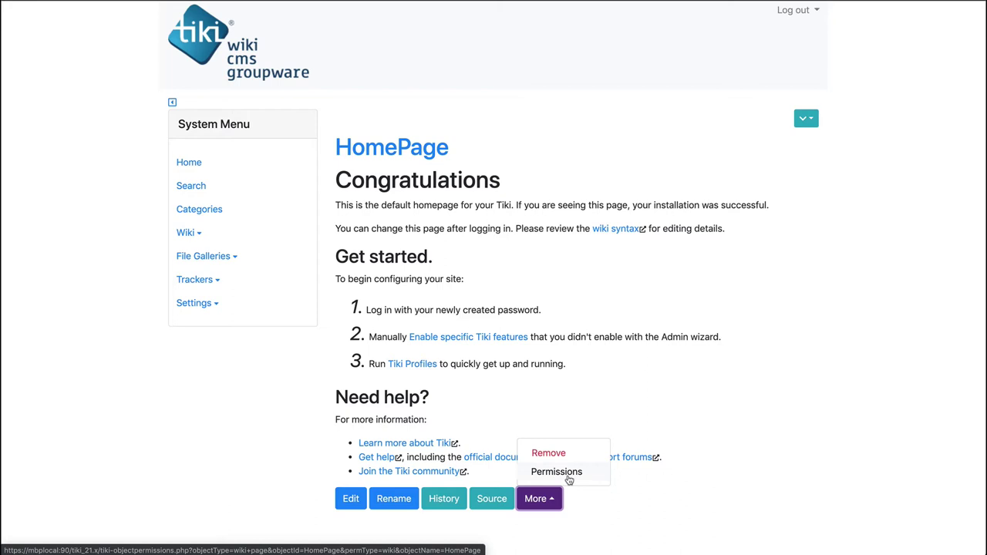
pyautogui.click(706, 434)
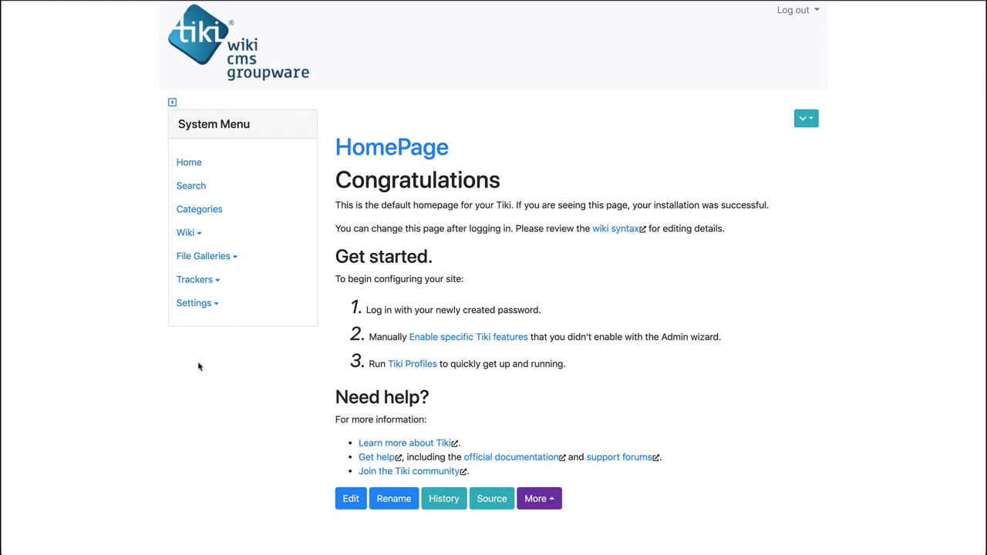
# Step: Open Assign global permissions via Settings > Permissions in the System Menu
pyautogui.click(193, 303)
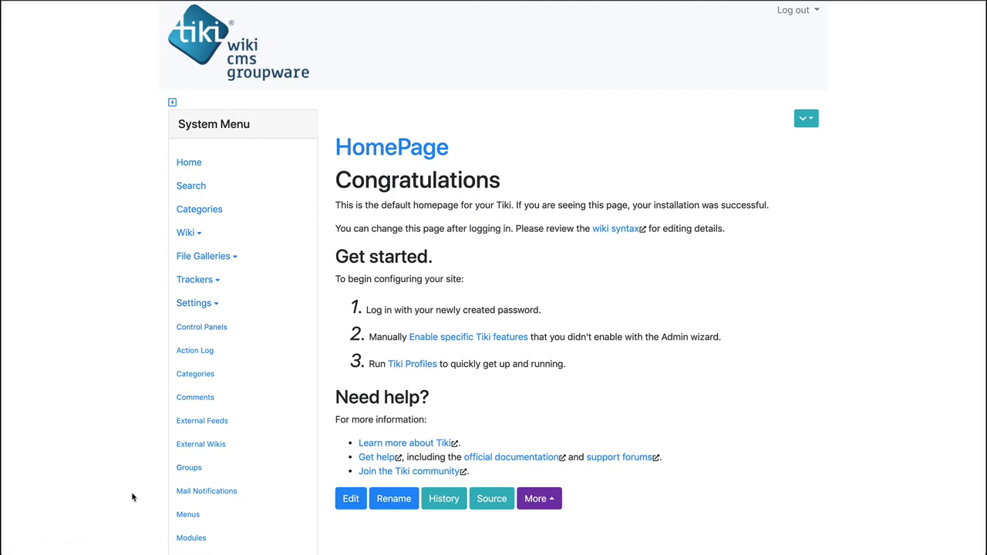
pyautogui.scroll(-3, 133, 497)
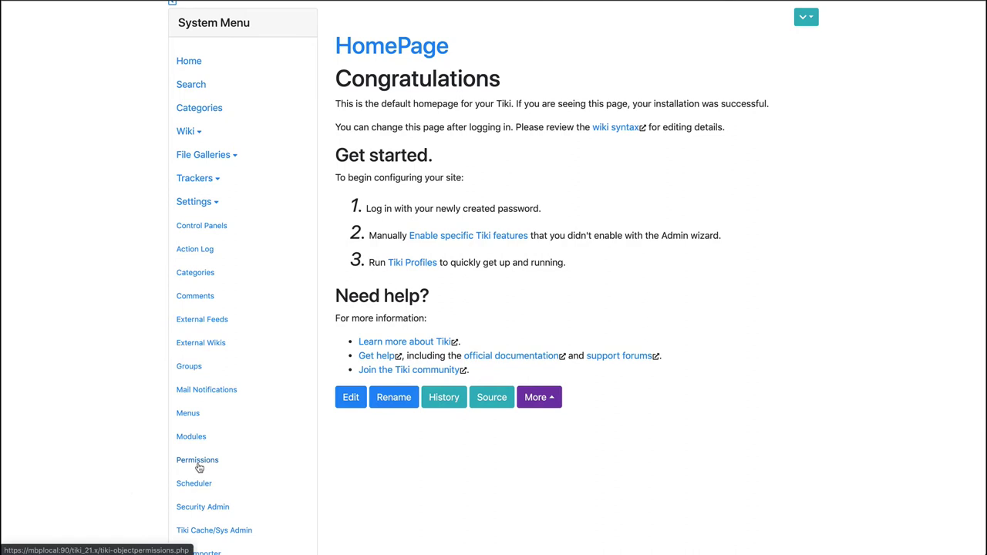
pyautogui.click(198, 461)
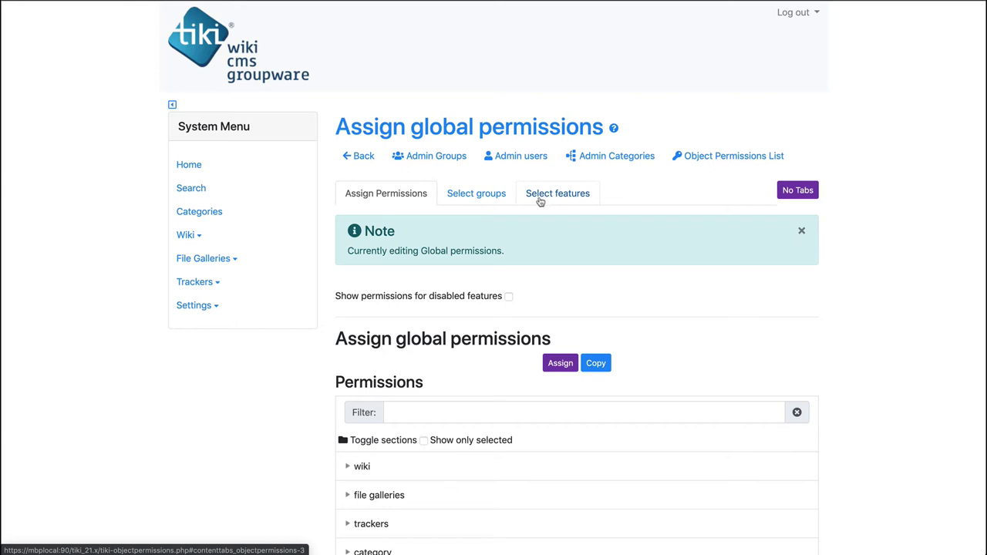
# Step: Add Admins and Editors to the permission table's groups and return to Assign Permissions
pyautogui.click(489, 199)
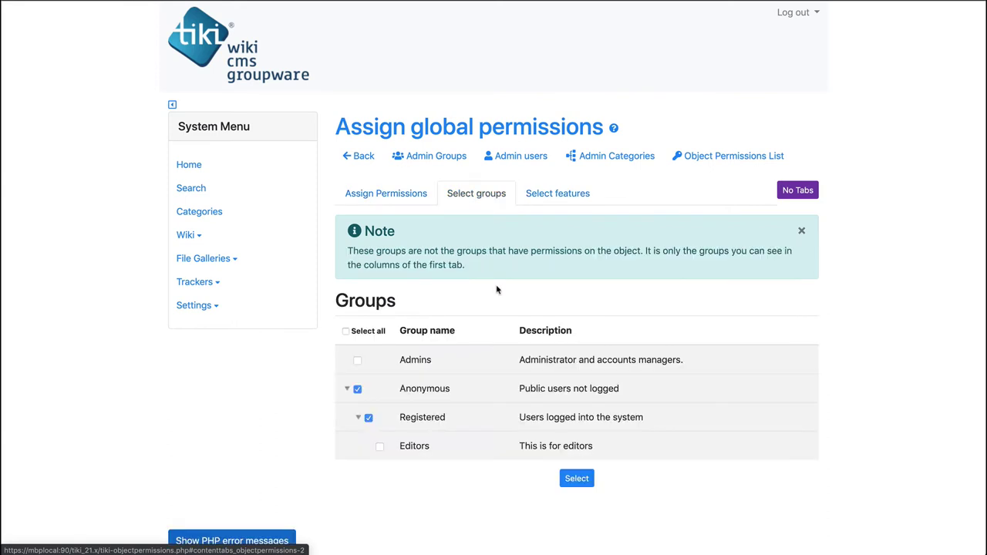
pyautogui.click(357, 355)
pyautogui.click(379, 442)
pyautogui.click(577, 473)
pyautogui.click(559, 191)
pyautogui.scroll(-2, 473, 359)
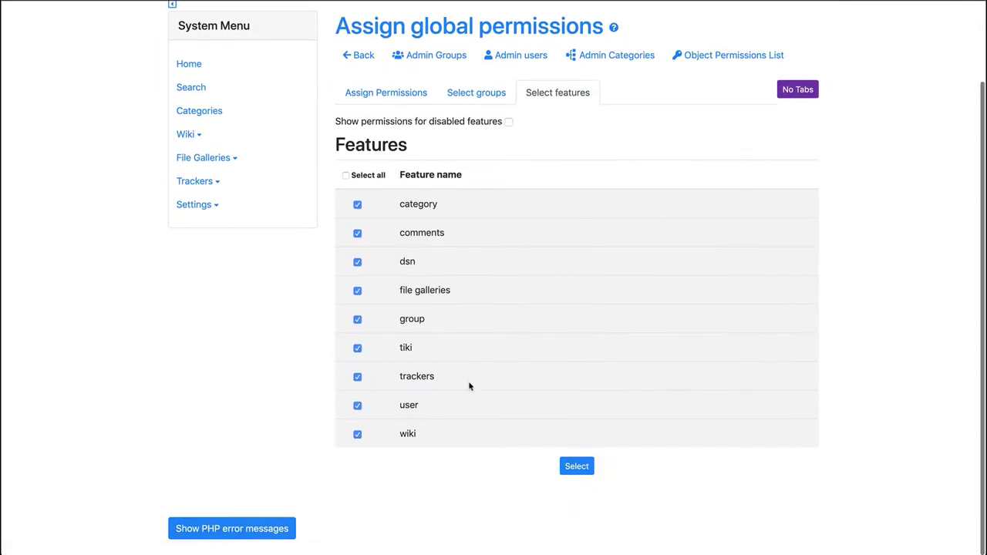
pyautogui.click(576, 464)
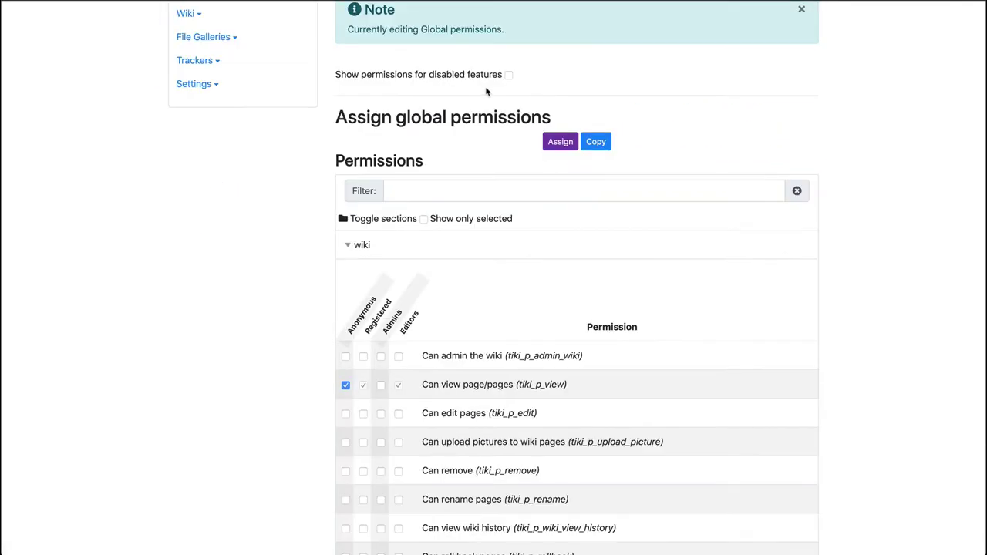
pyautogui.scroll(2, 494, 89)
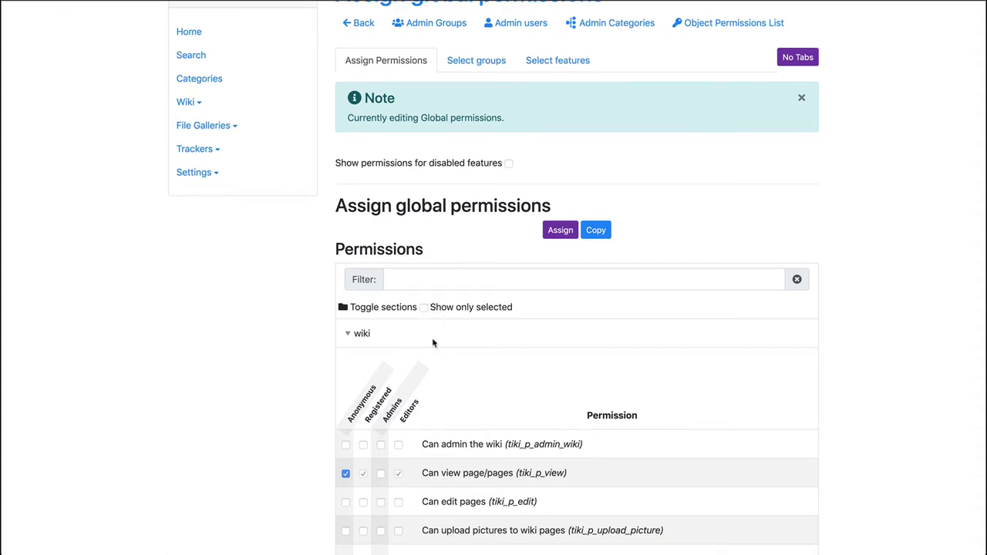
pyautogui.scroll(-5, 433, 343)
pyautogui.scroll(-7, 432, 343)
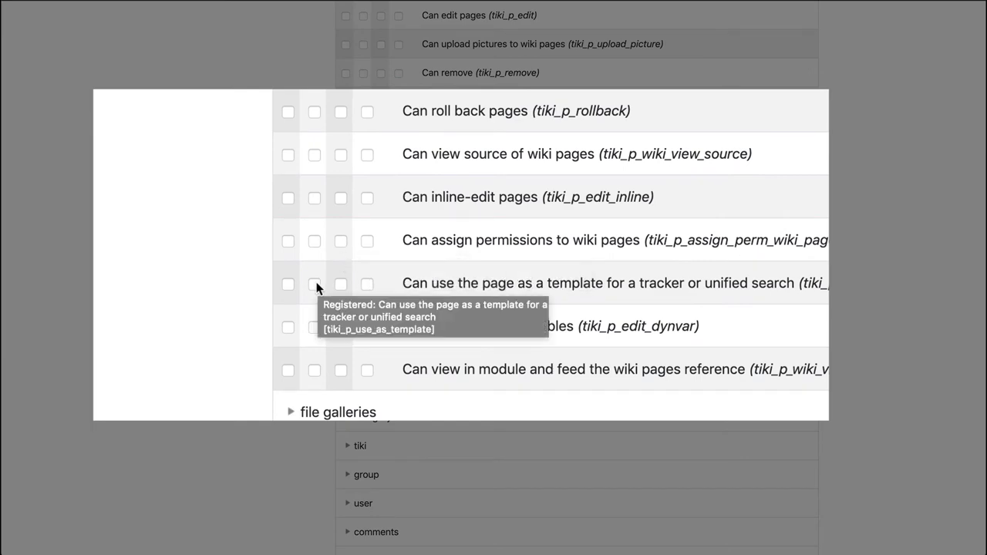
# Step: Revoke Anonymous view, grant Registered view and Editors edit and upload-picture permissions, and confirm
pyautogui.scroll(3, 474, 185)
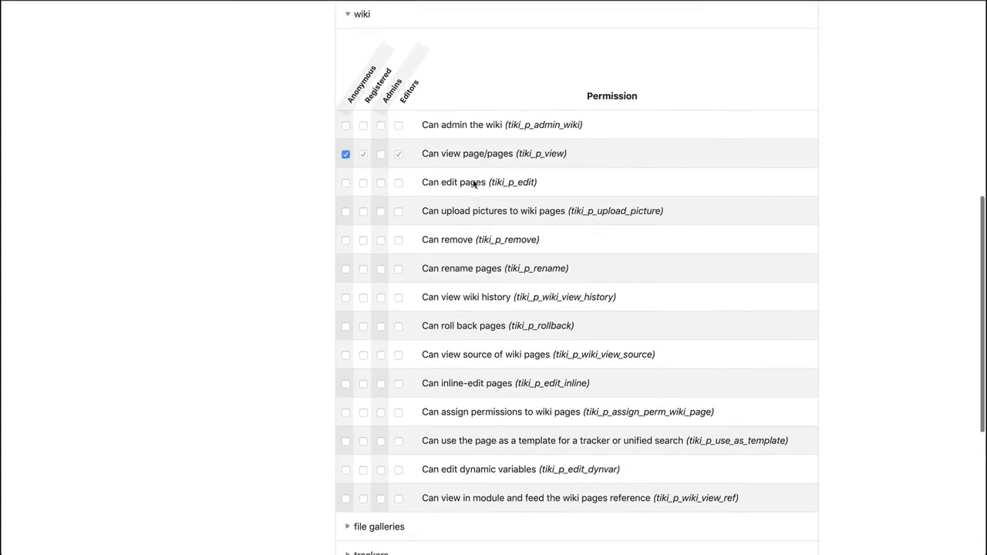
pyautogui.scroll(1, 474, 185)
pyautogui.click(346, 224)
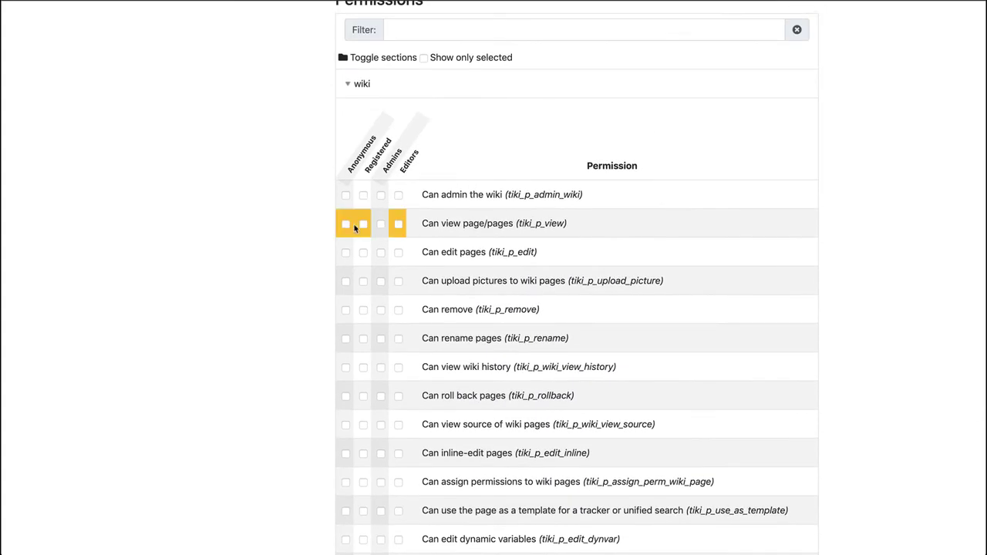
pyautogui.click(363, 224)
pyautogui.click(398, 252)
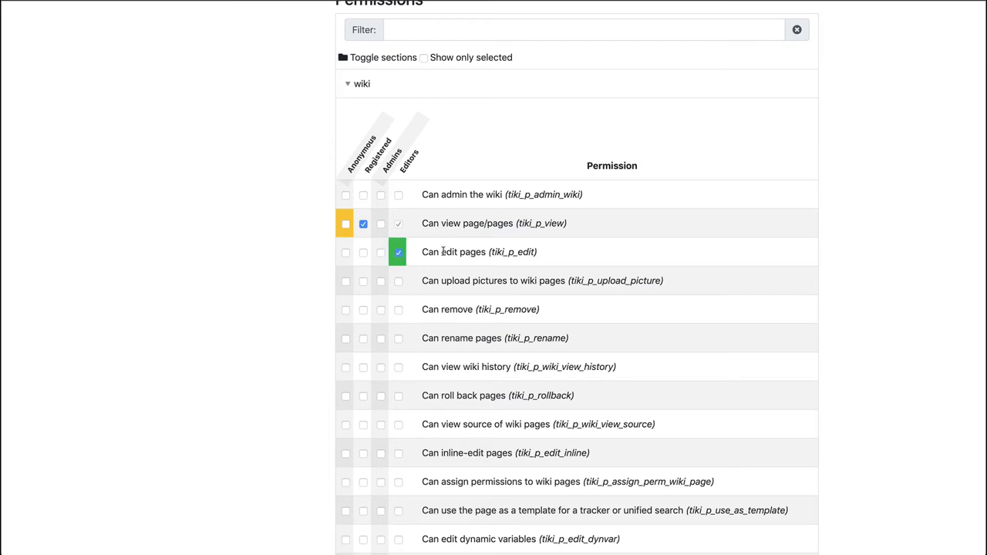
pyautogui.scroll(-1, 447, 262)
pyautogui.click(398, 273)
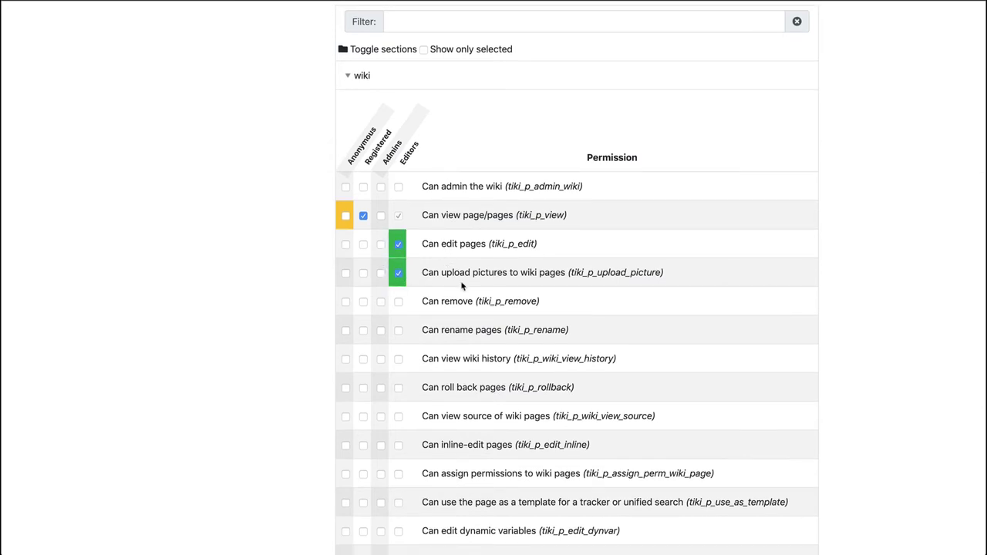
pyautogui.scroll(-5, 462, 286)
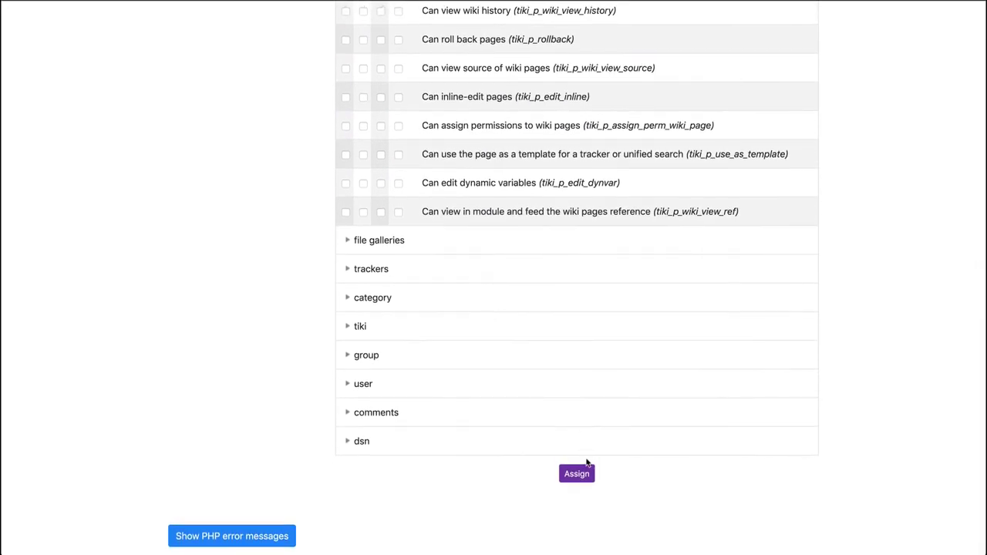
pyautogui.click(577, 474)
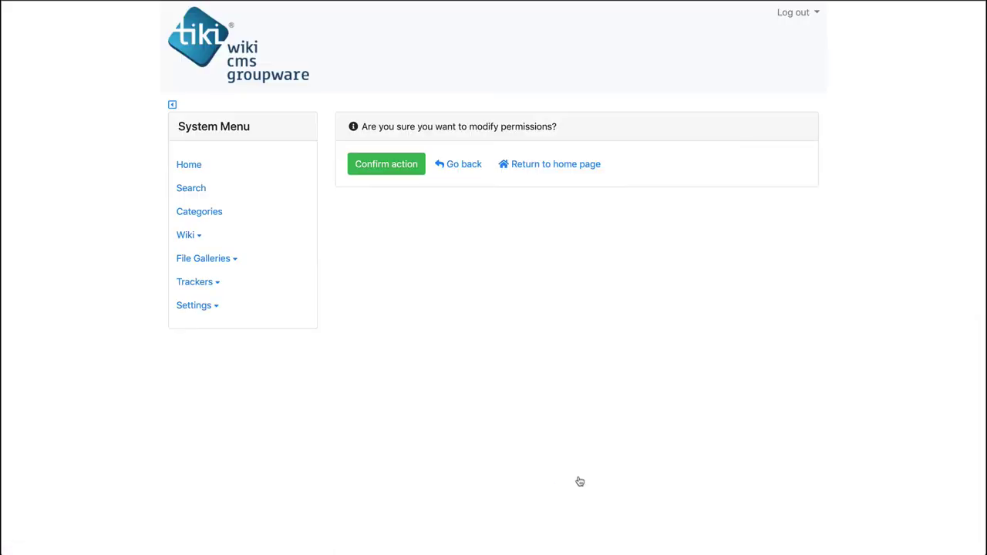
pyautogui.click(417, 162)
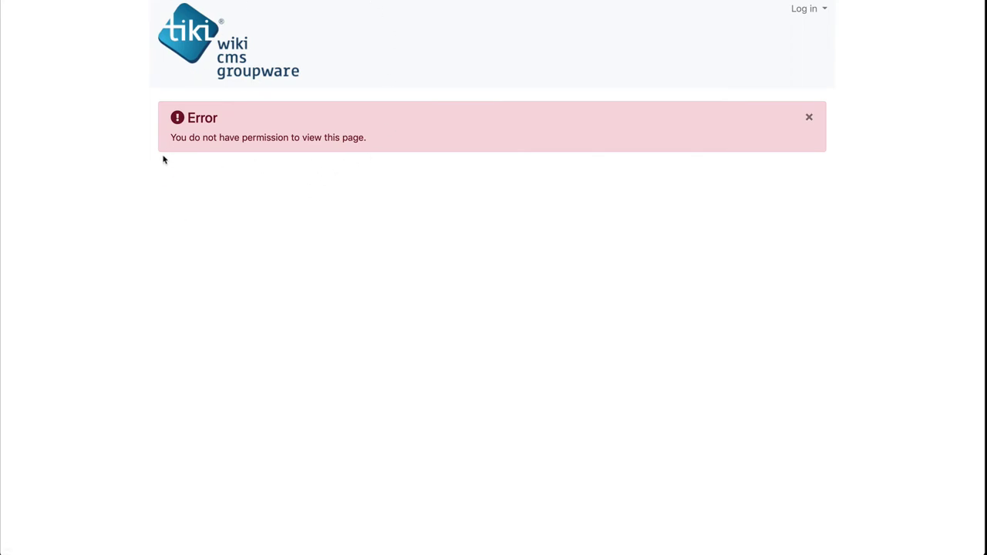
# Step: Log in as the first user with the suggested username and password, then log out
pyautogui.click(801, 10)
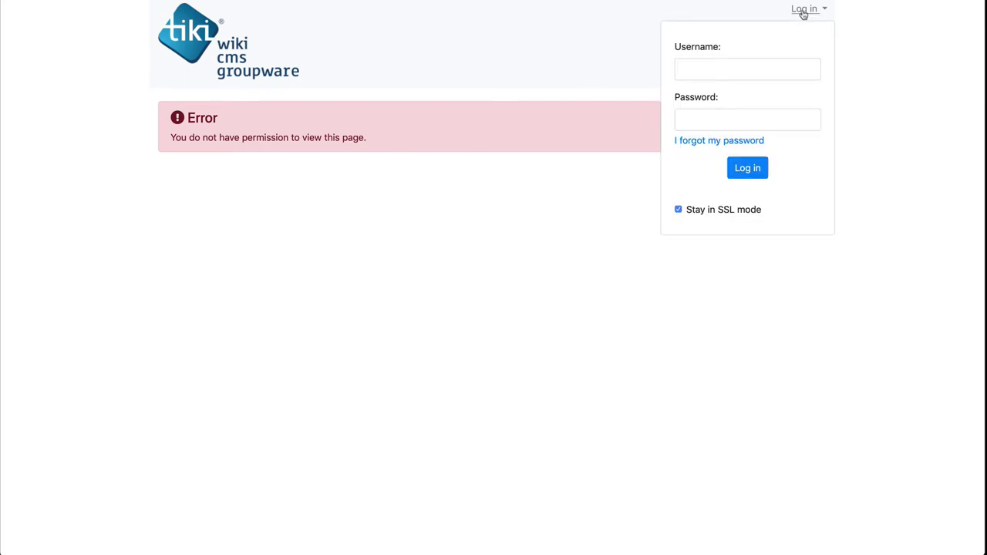
pyautogui.click(773, 68)
pyautogui.write('Pet')
pyautogui.press('Down')
pyautogui.press('Return')
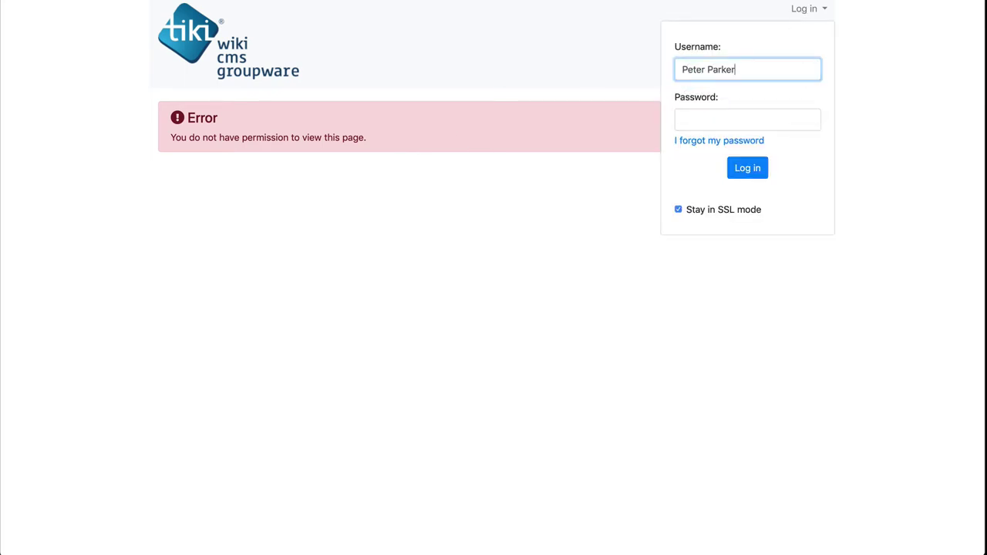
pyautogui.click(753, 118)
pyautogui.write('•')
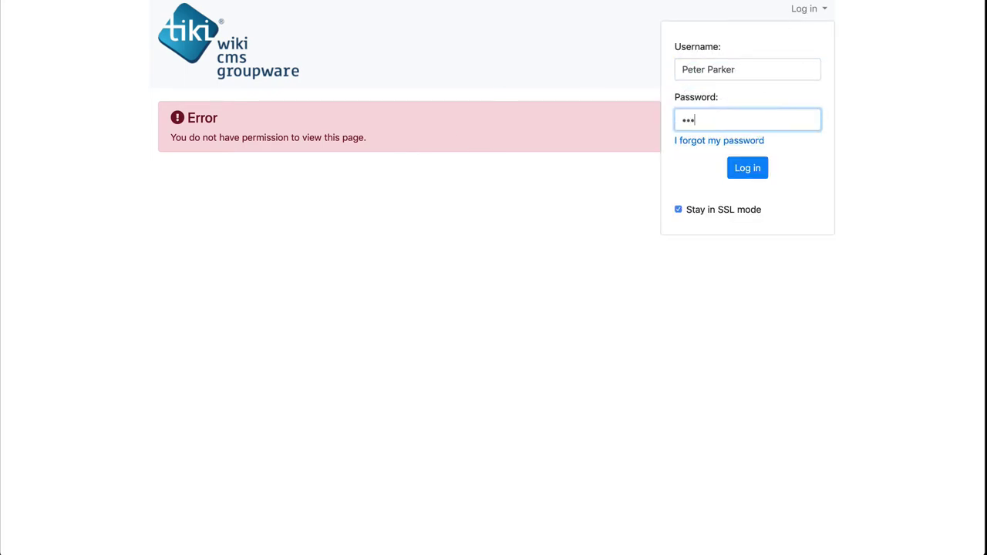
pyautogui.press('Return')
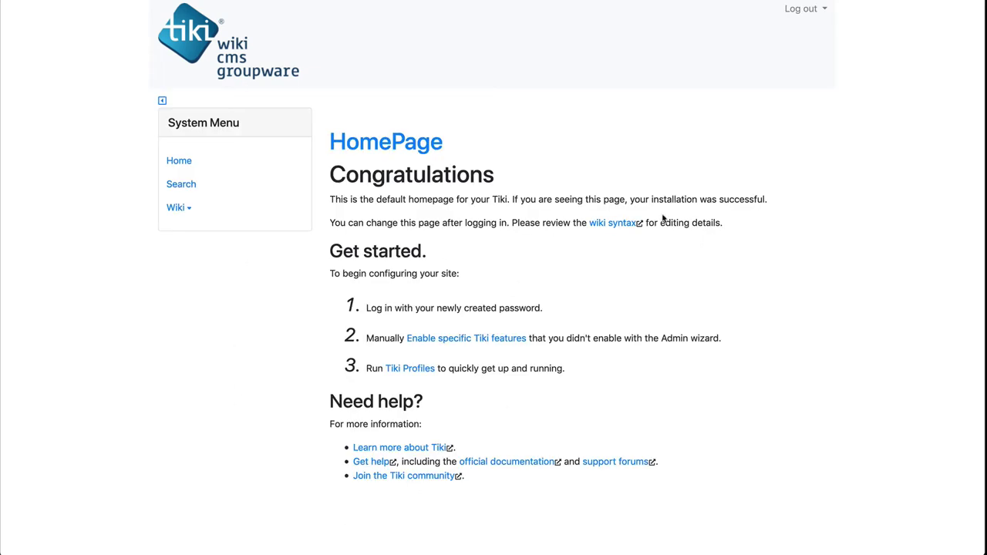
pyautogui.click(805, 10)
pyautogui.click(782, 55)
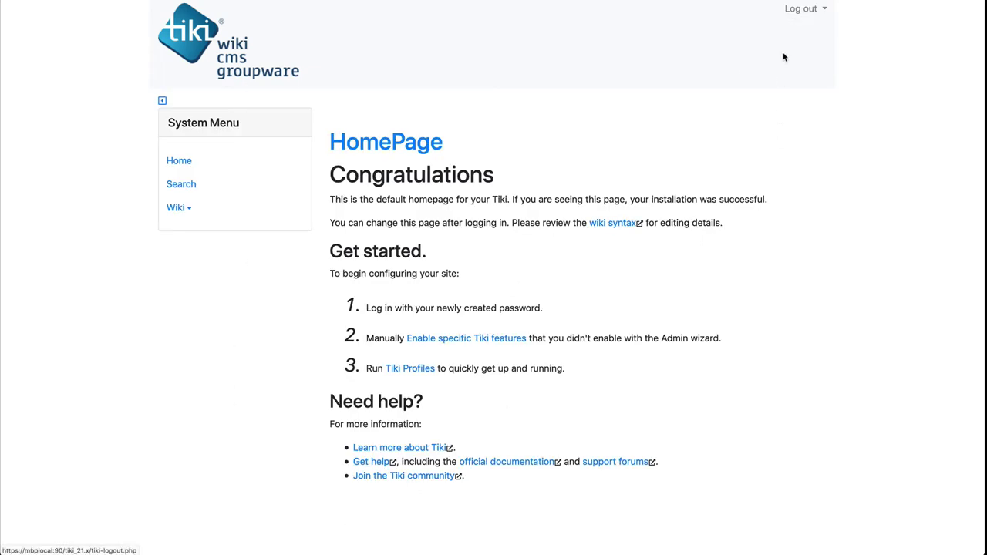
# Step: Log in as the editor user and open HomePage's edit form
pyautogui.click(798, 10)
pyautogui.click(768, 67)
pyautogui.write('Jonah')
pyautogui.click(702, 87)
pyautogui.click(758, 120)
pyautogui.write('*****')
pyautogui.click(749, 169)
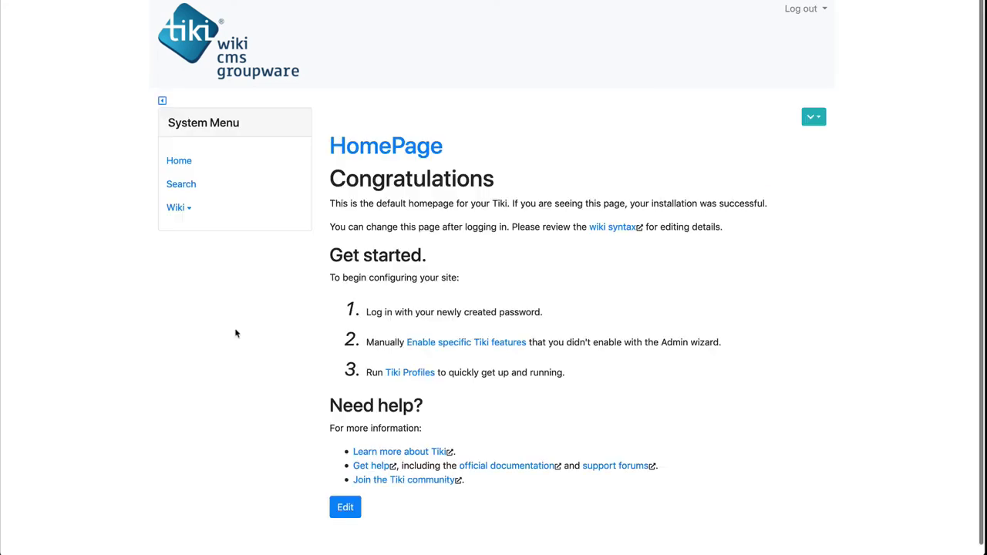
pyautogui.click(345, 509)
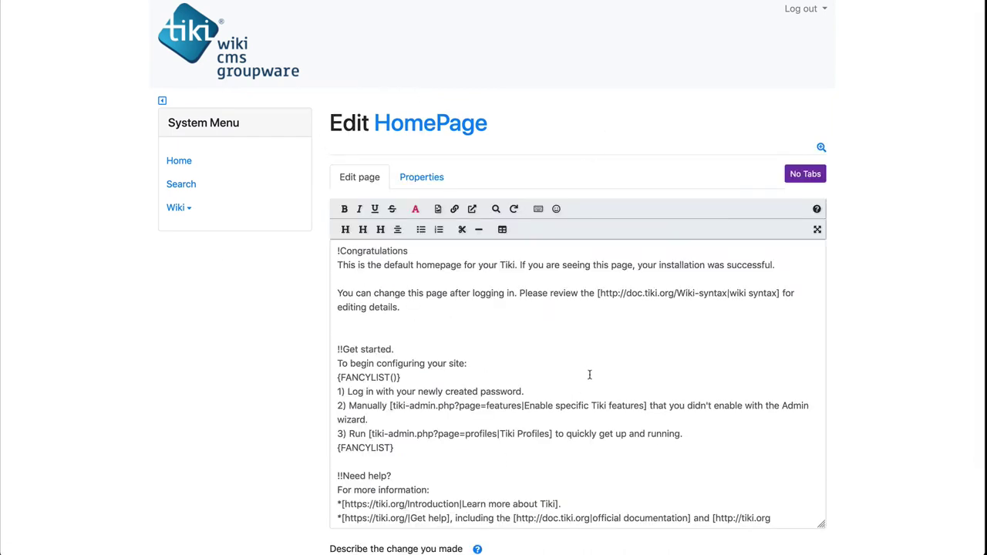
pyautogui.click(794, 20)
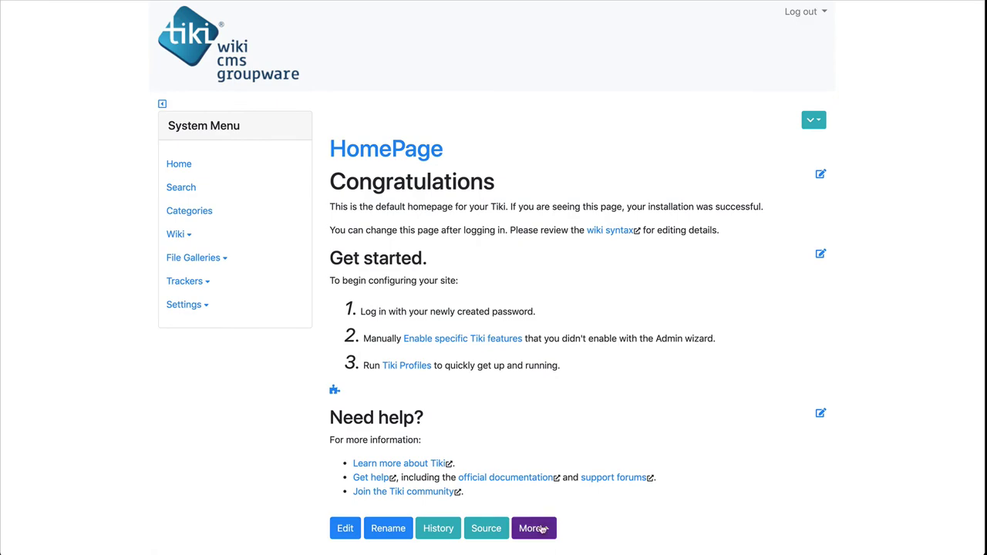
# Step: Give HomePage its own permission letting Anonymous view it, confirm, and return to the page
pyautogui.click(542, 529)
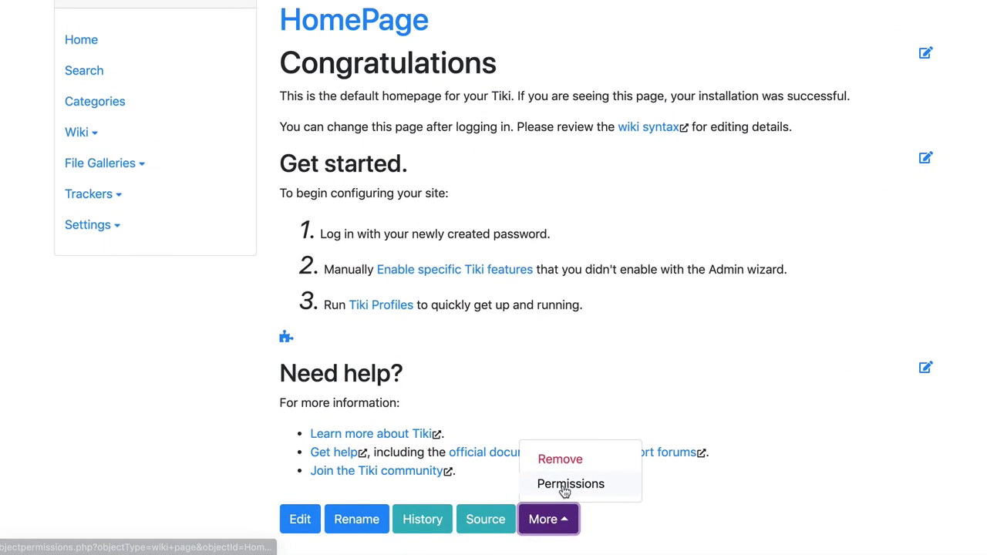
pyautogui.click(566, 486)
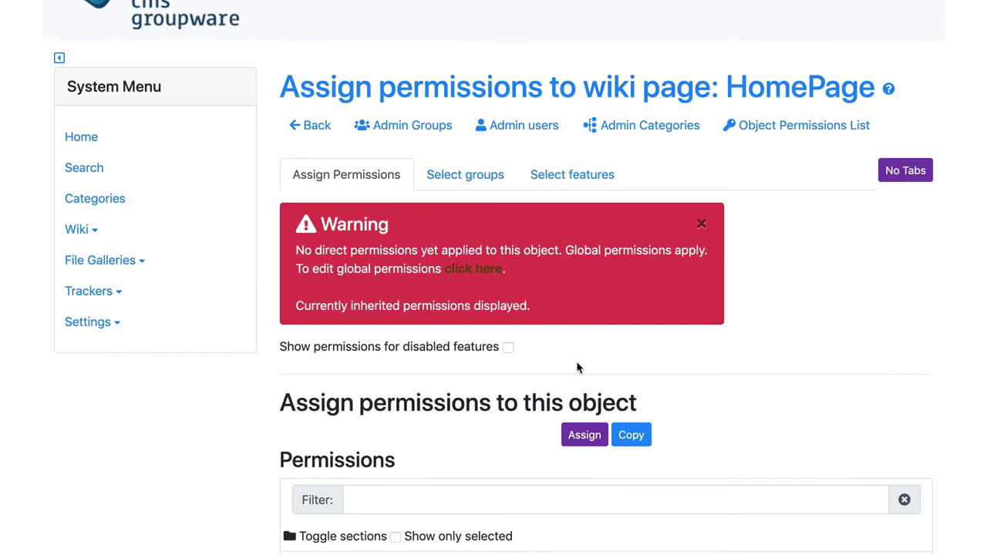
pyautogui.scroll(-2, 556, 333)
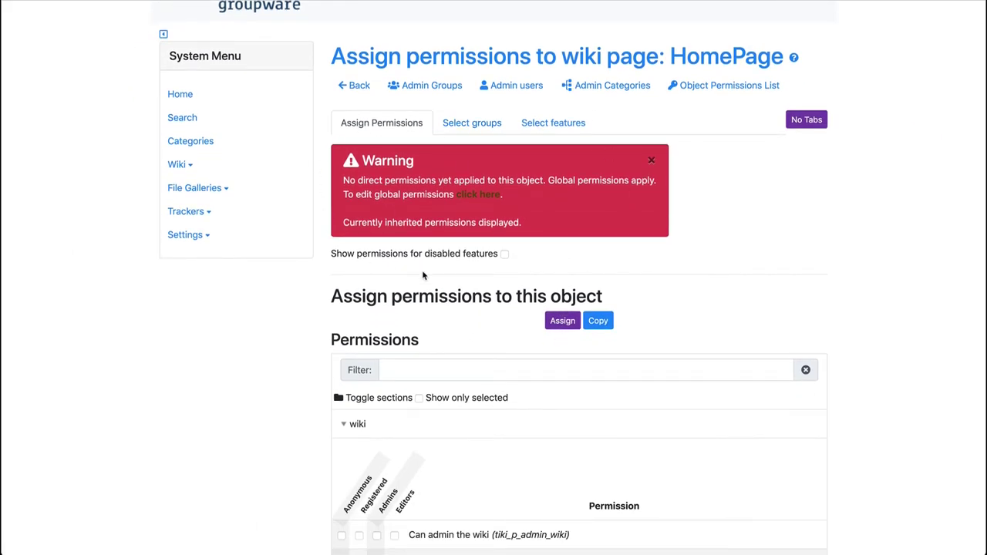
pyautogui.scroll(-5, 422, 275)
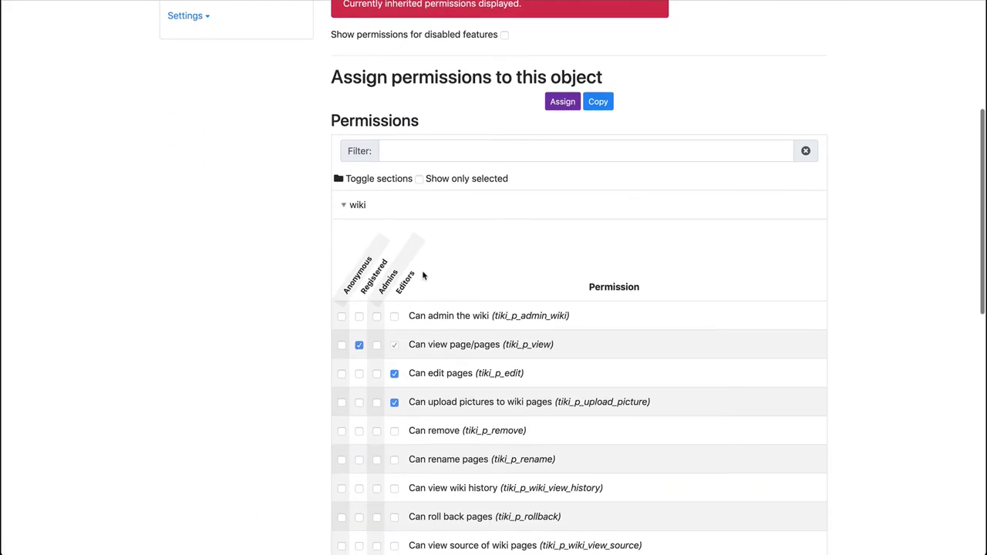
pyautogui.click(341, 345)
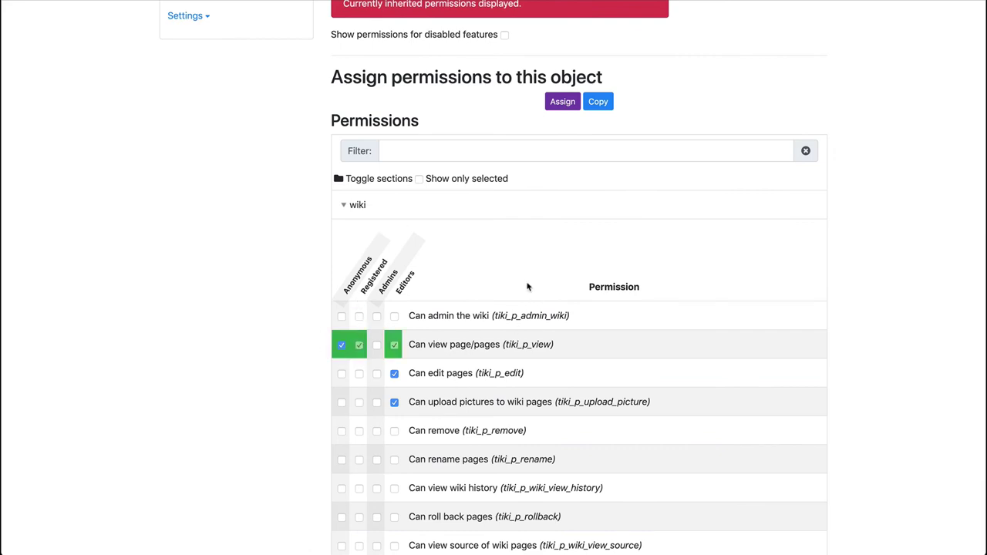
pyautogui.scroll(-1, 525, 283)
pyautogui.scroll(-10, 525, 283)
pyautogui.click(563, 466)
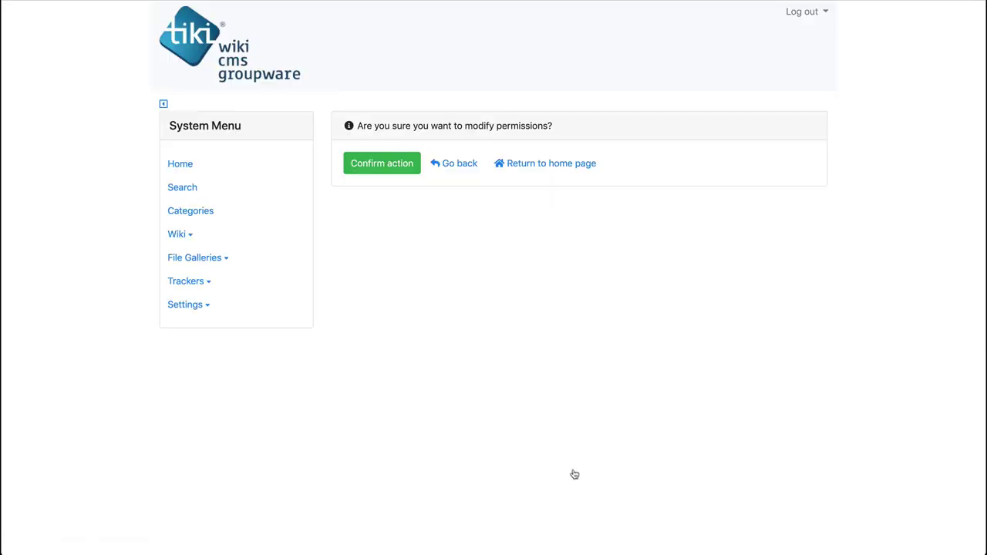
pyautogui.click(363, 161)
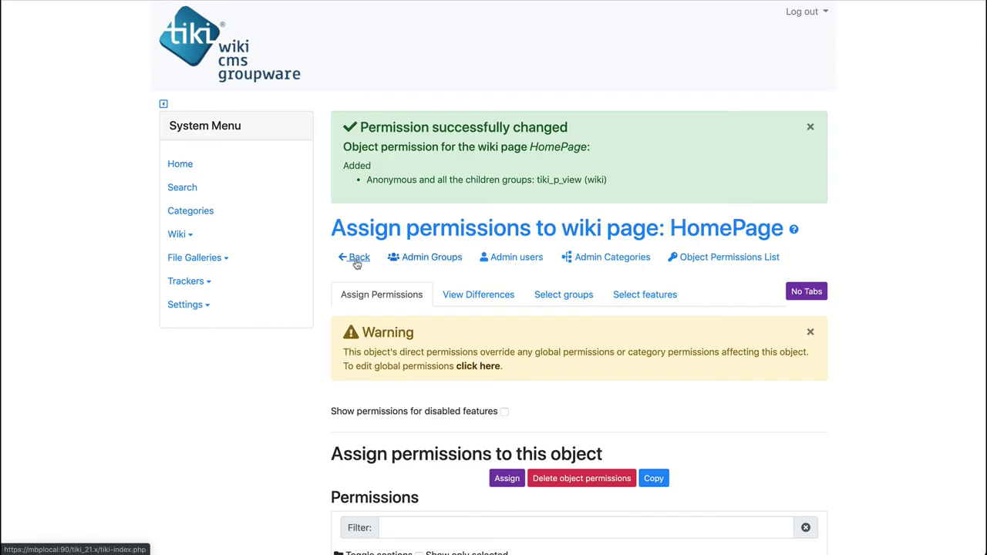
pyautogui.click(352, 192)
pyautogui.scroll(-1, 356, 264)
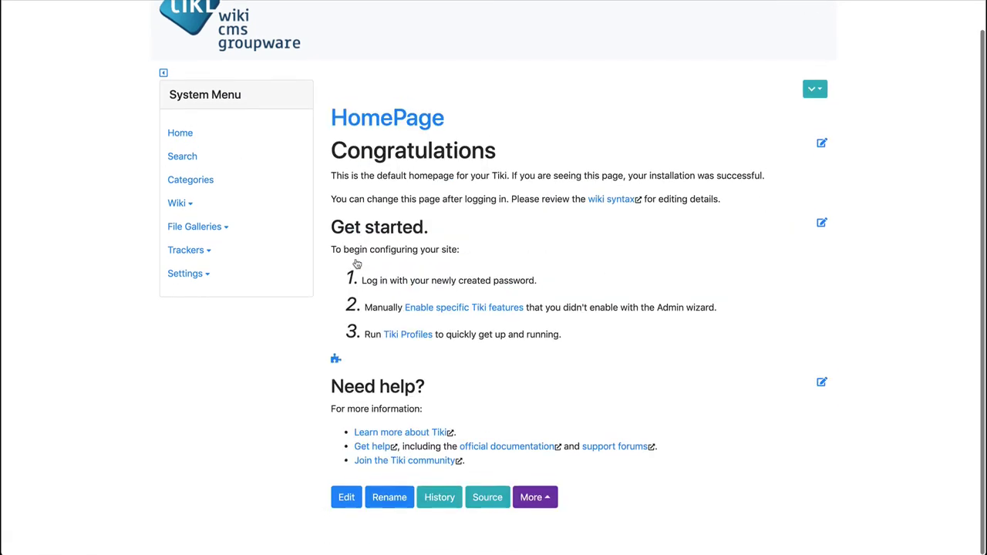
# Step: Save HomePage from the edit form and reload to show the 'Welcome to my Tiki' content
pyautogui.click(345, 499)
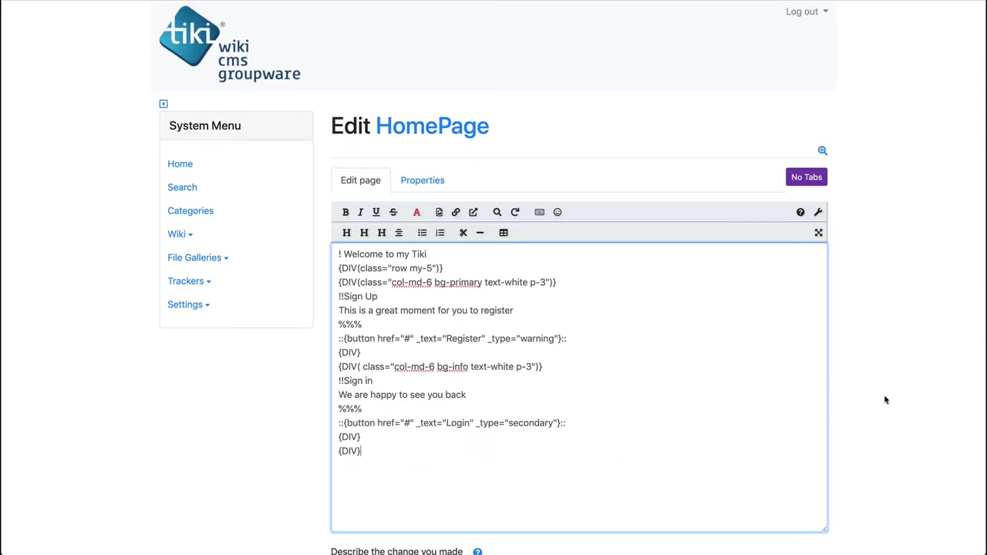
pyautogui.scroll(-3, 884, 394)
pyautogui.click(572, 507)
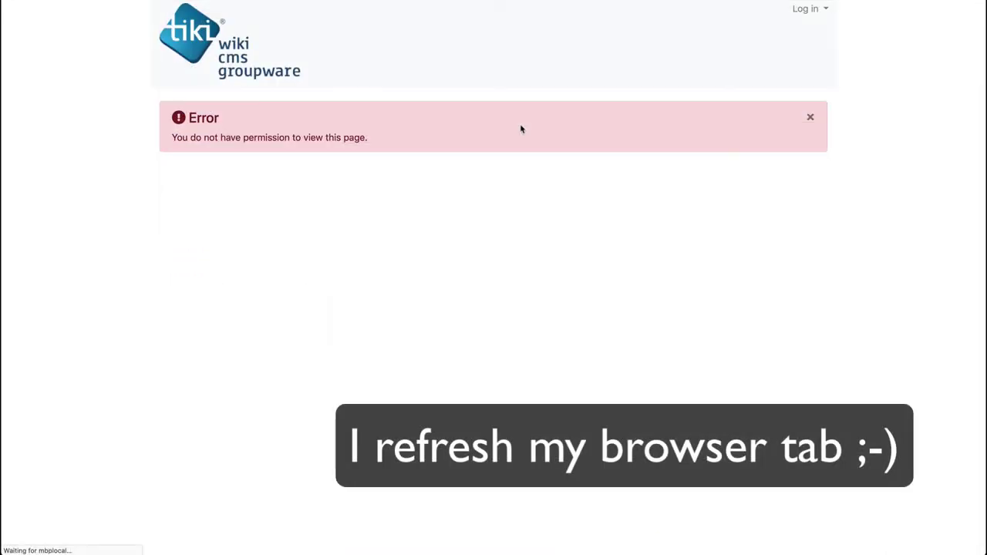
pyautogui.press('super+r')
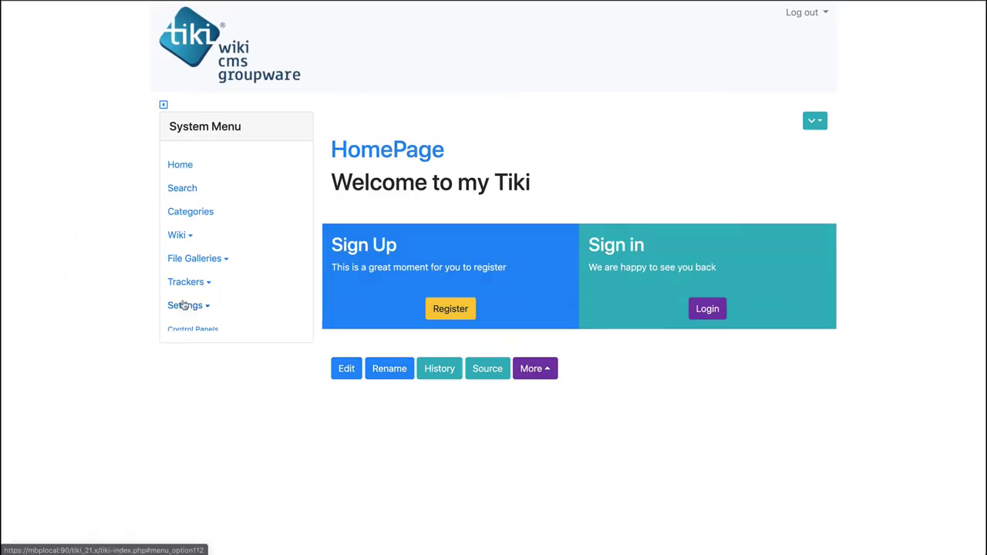
# Step: In module administration, start a new module assignment and choose the Permissions module
pyautogui.scroll(-2, 177, 304)
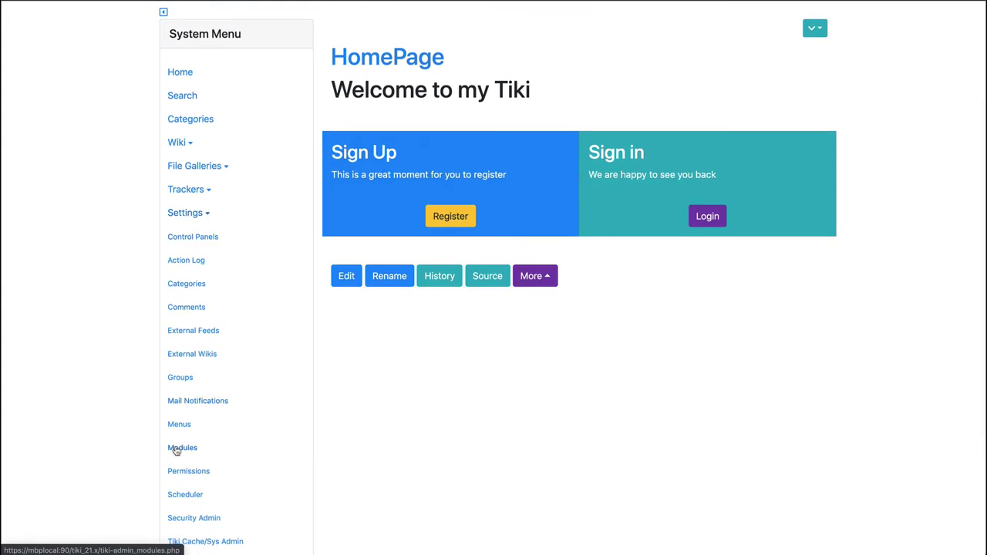
pyautogui.click(176, 450)
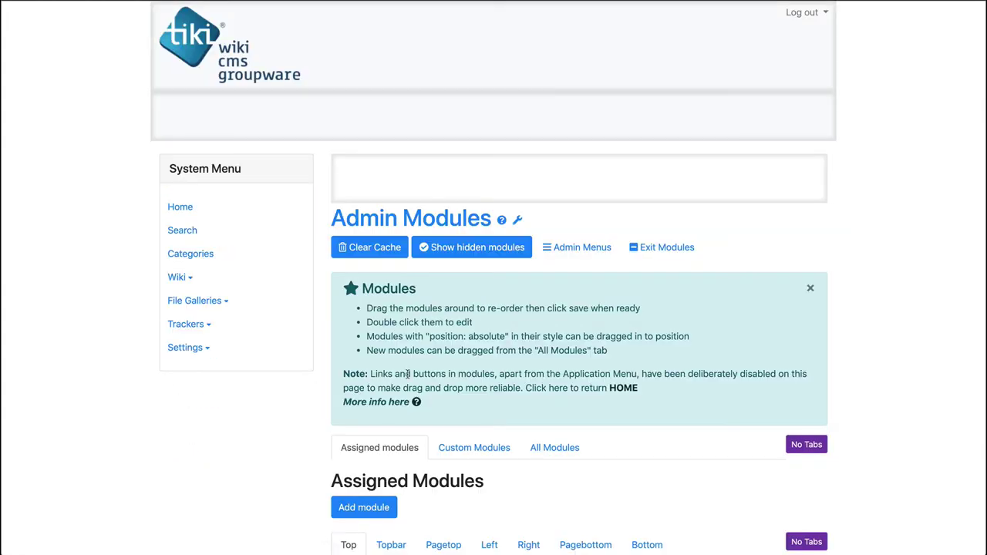
pyautogui.scroll(-3, 408, 379)
pyautogui.click(389, 279)
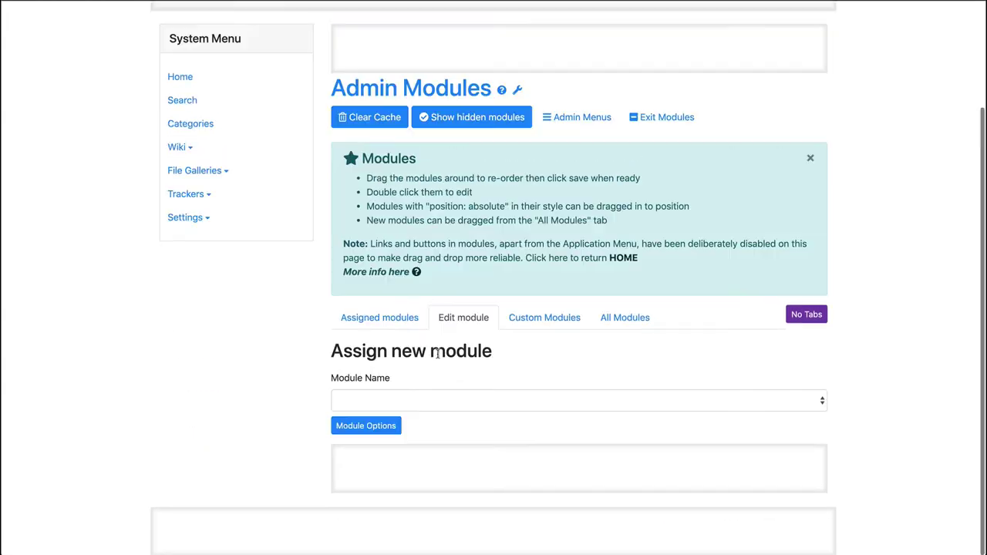
pyautogui.click(404, 396)
pyautogui.press('Return')
# Step: Place the Permissions module in the left column with No Box 'y', assign it and exit Modules
pyautogui.click(383, 427)
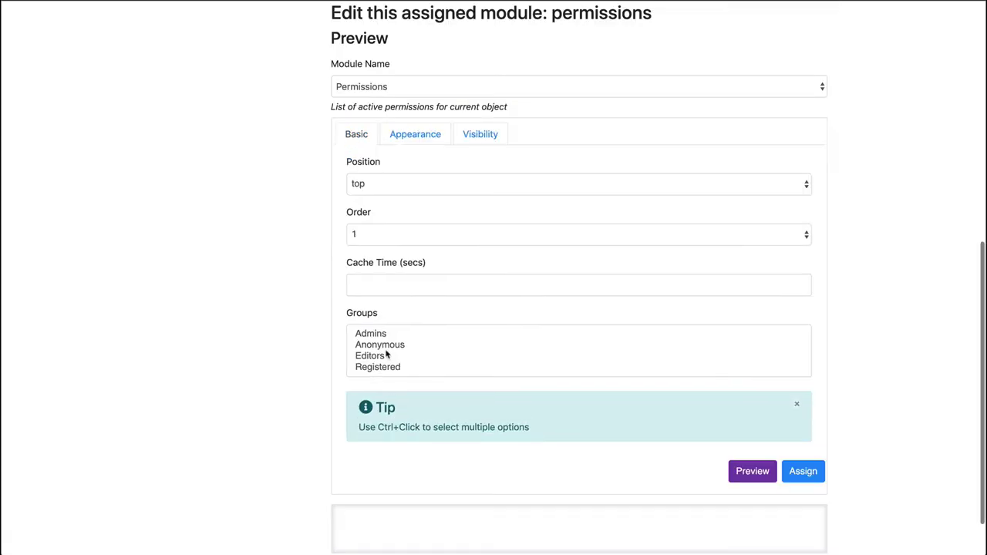
pyautogui.click(383, 185)
pyautogui.click(376, 224)
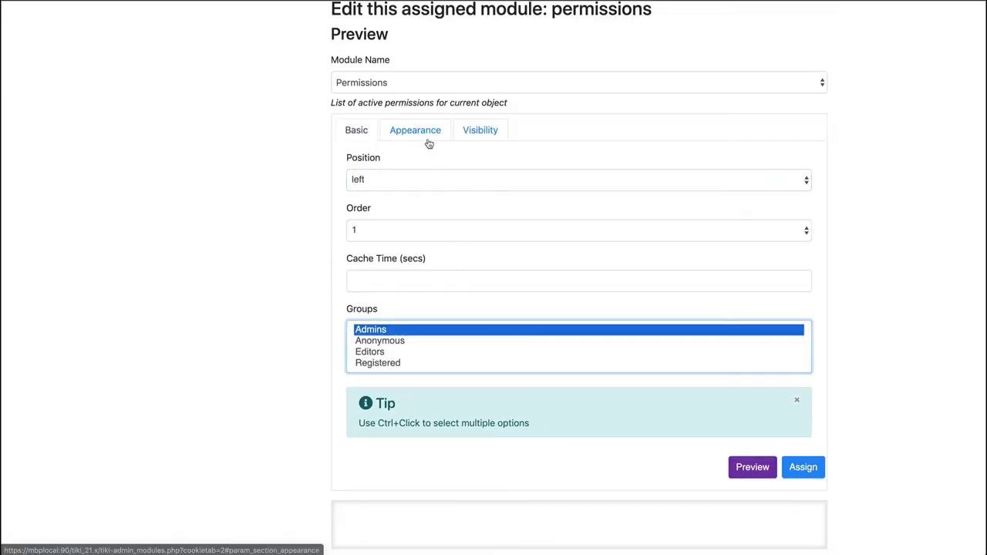
pyautogui.click(416, 136)
pyautogui.click(387, 245)
pyautogui.write('y')
pyautogui.press('Tab')
pyautogui.scroll(-5, 718, 350)
pyautogui.click(802, 409)
pyautogui.click(661, 316)
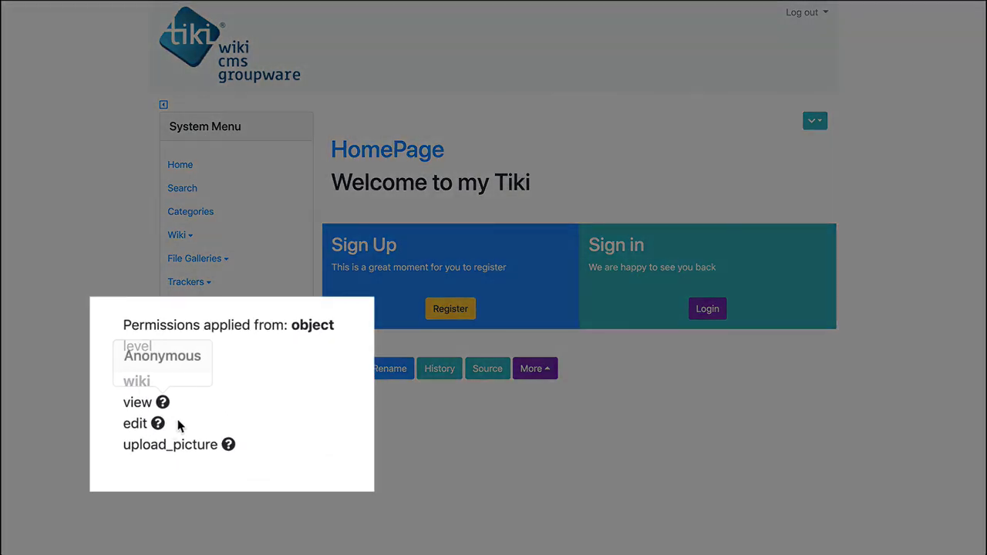
pyautogui.moveTo(183, 414)
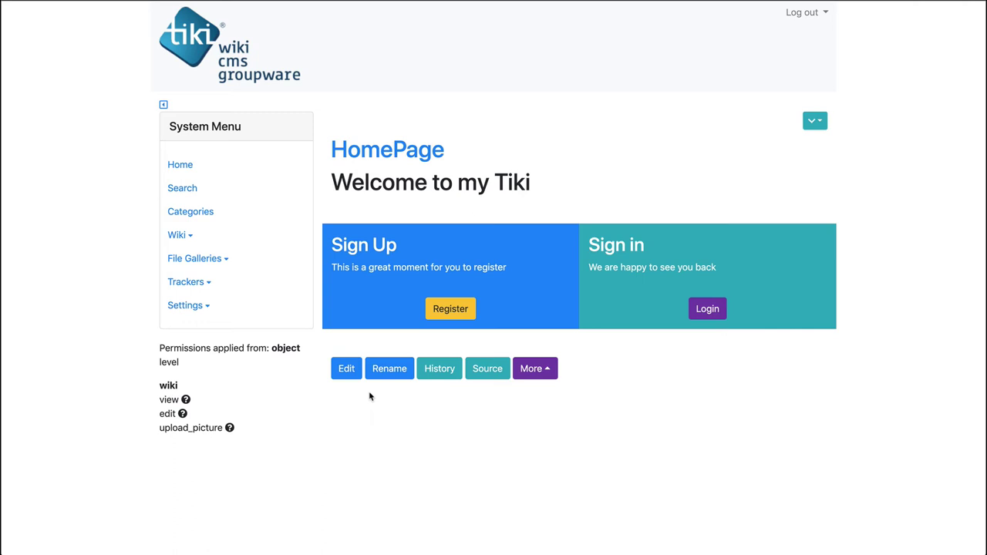
# Step: Edit HomePage and look up the GROUP plugin's parameter form, closing it without inserting
pyautogui.click(347, 370)
pyautogui.click(800, 213)
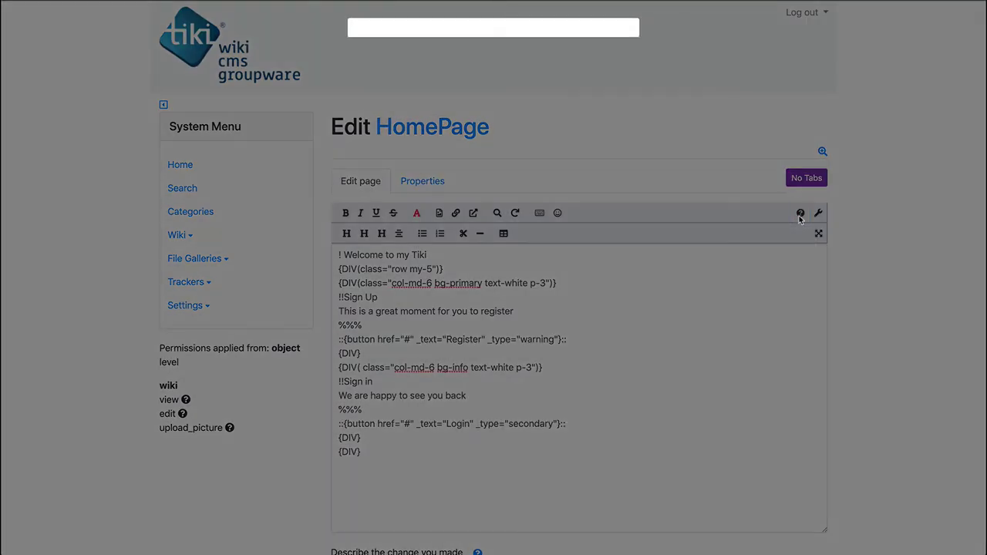
pyautogui.click(462, 88)
pyautogui.write('group')
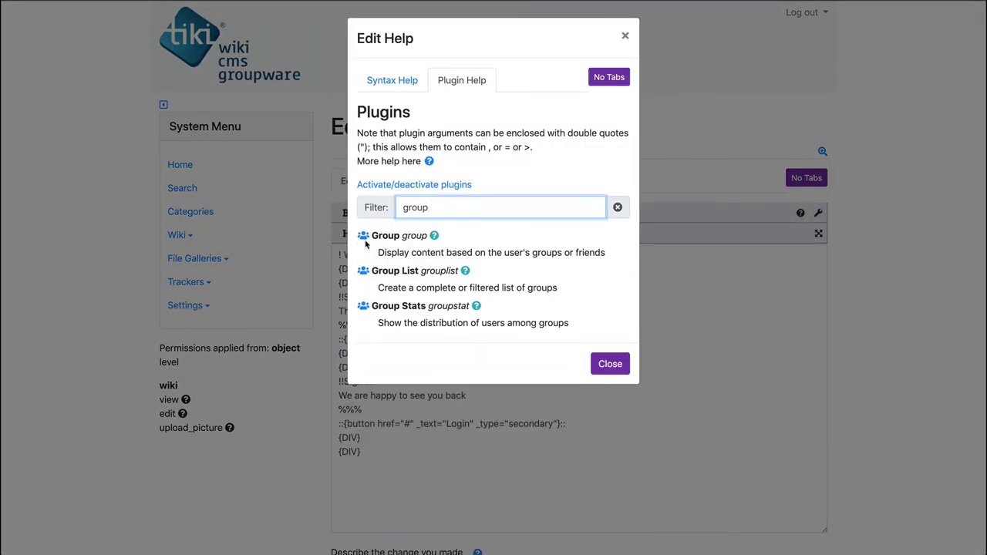
pyautogui.click(366, 243)
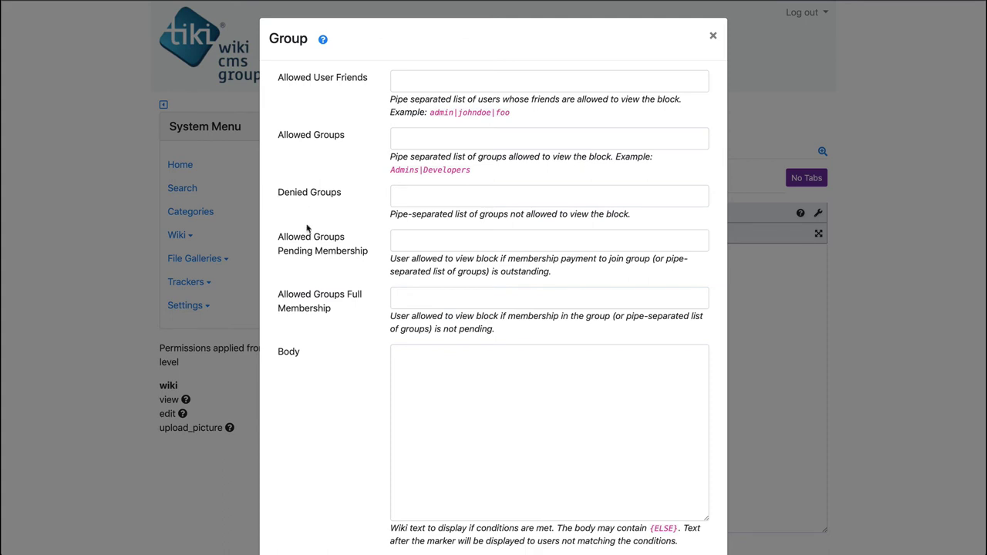
pyautogui.scroll(-2, 339, 327)
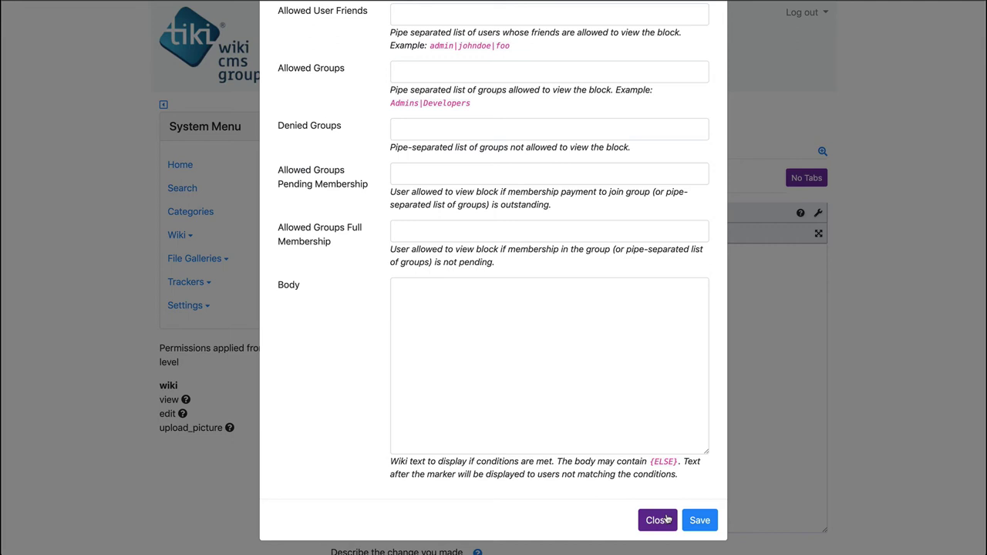
pyautogui.click(668, 520)
# Step: Replace HomePage's content with the pasted GROUP-based wiki markup and save it
pyautogui.hotkey('ctrl', 'a')
pyautogui.press('BackSpace')
pyautogui.hotkey('ctrl', 'v')
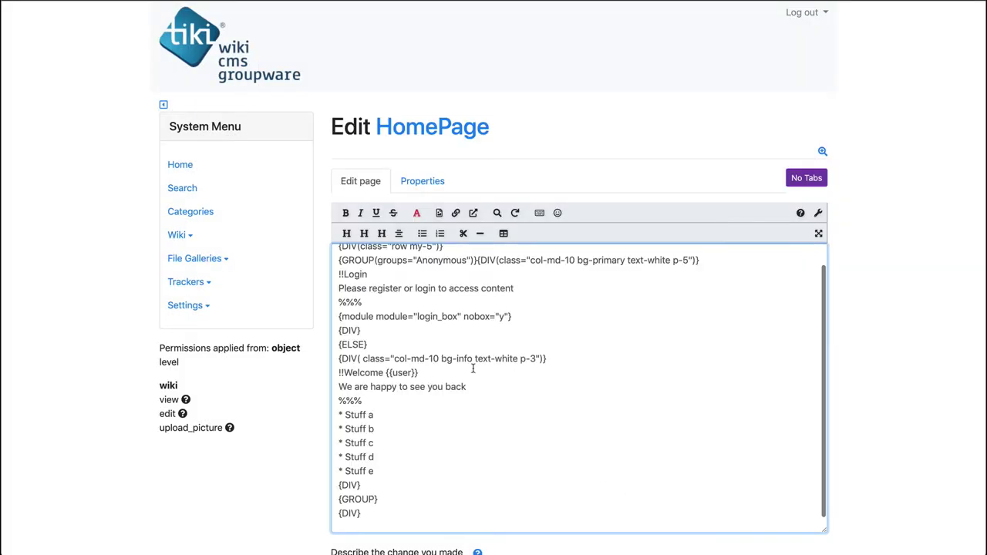
pyautogui.scroll(-1, 575, 434)
pyautogui.scroll(-3, 920, 397)
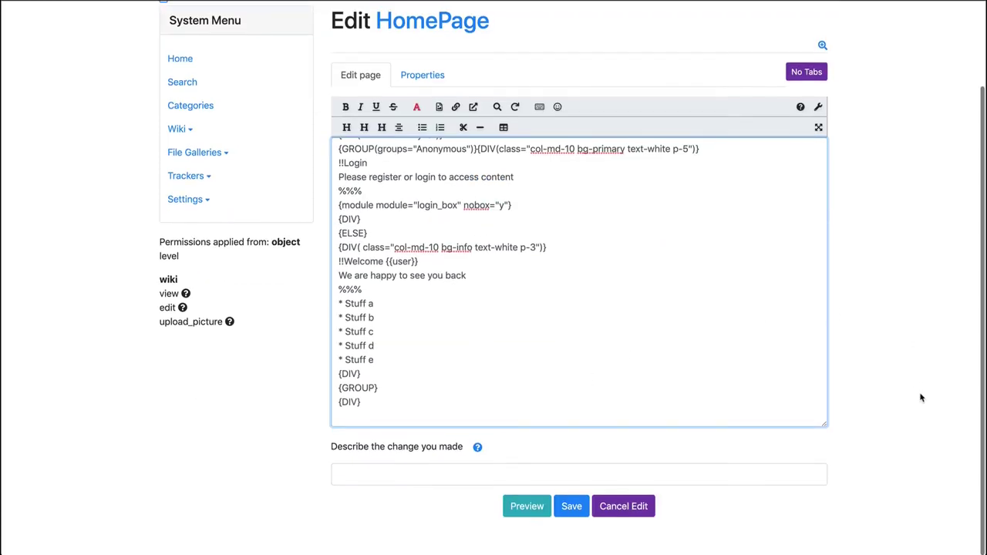
pyautogui.click(569, 521)
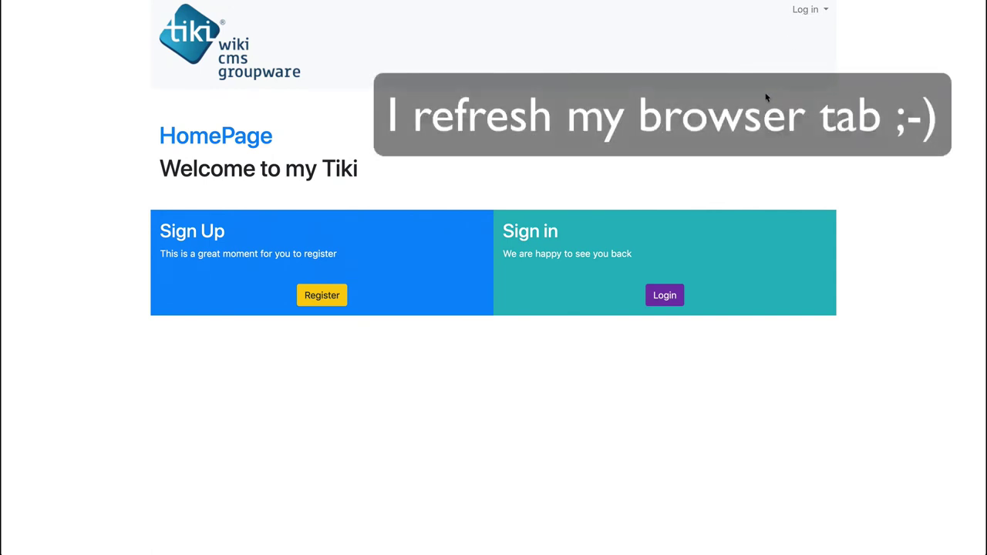
# Step: Reload HomePage to see the anonymous login box, then log in as the test user
pyautogui.press('super+r')
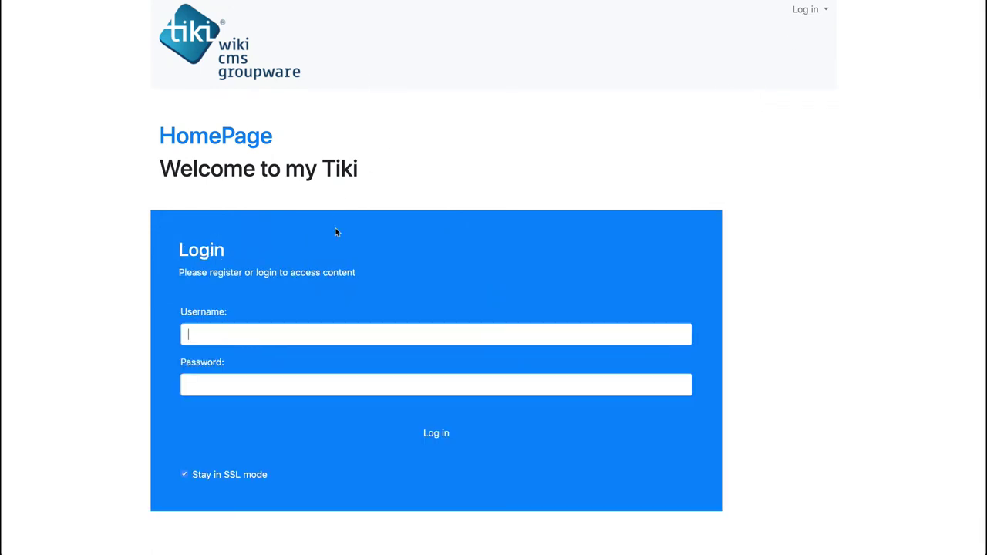
pyautogui.click(253, 336)
pyautogui.write('Pete')
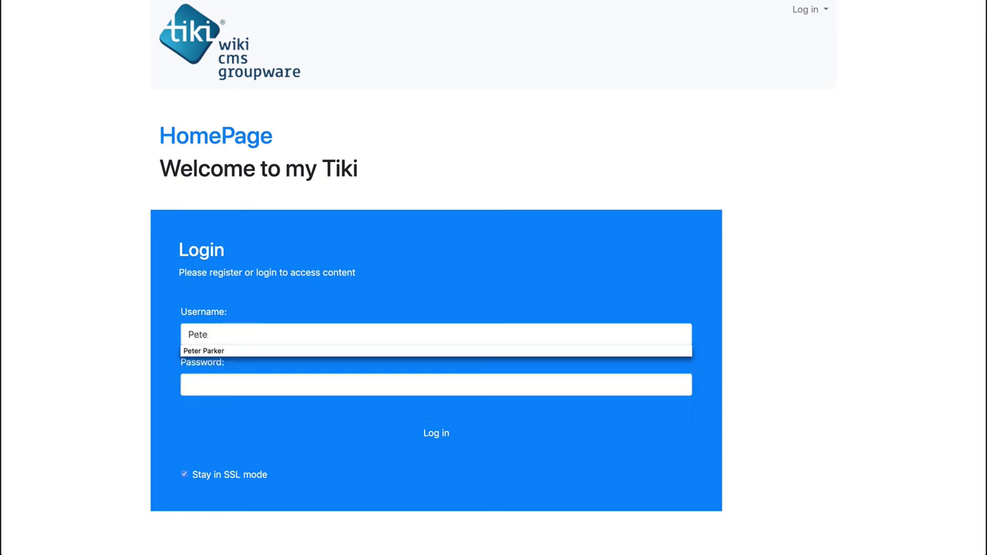
pyautogui.press('Down')
pyautogui.press('Return')
pyautogui.press('Tab')
pyautogui.write('p')
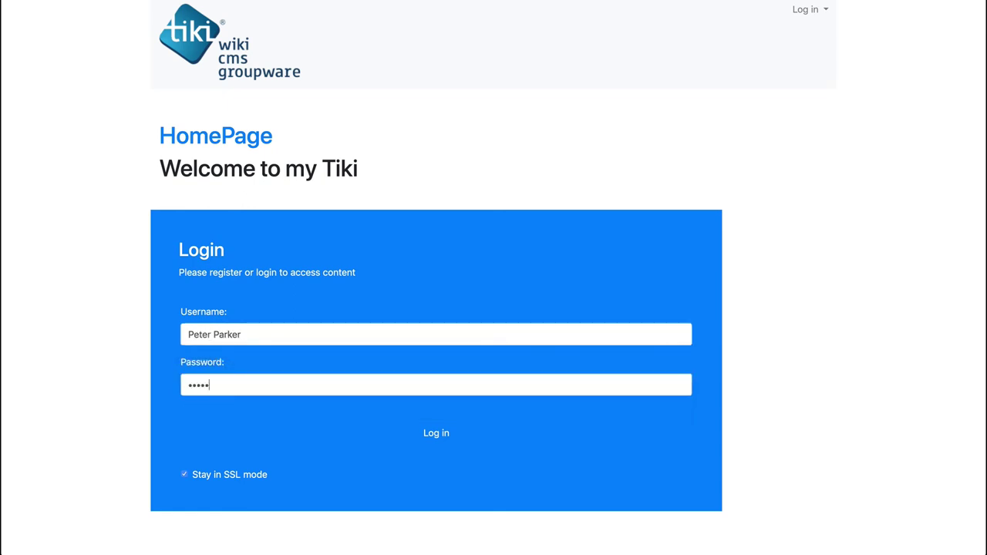
pyautogui.press('Return')
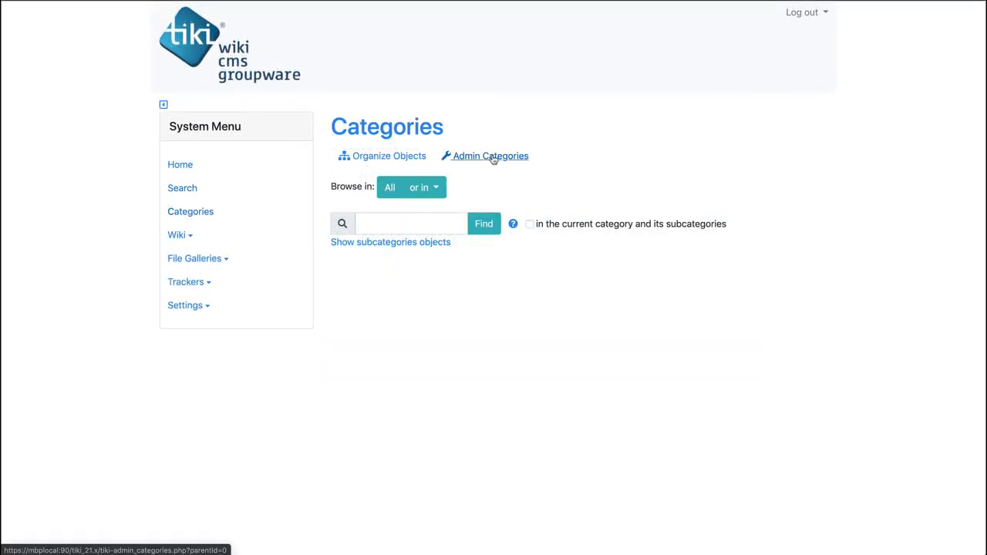
# Step: Create a new top-level category named 'Any' in category administration
pyautogui.click(491, 156)
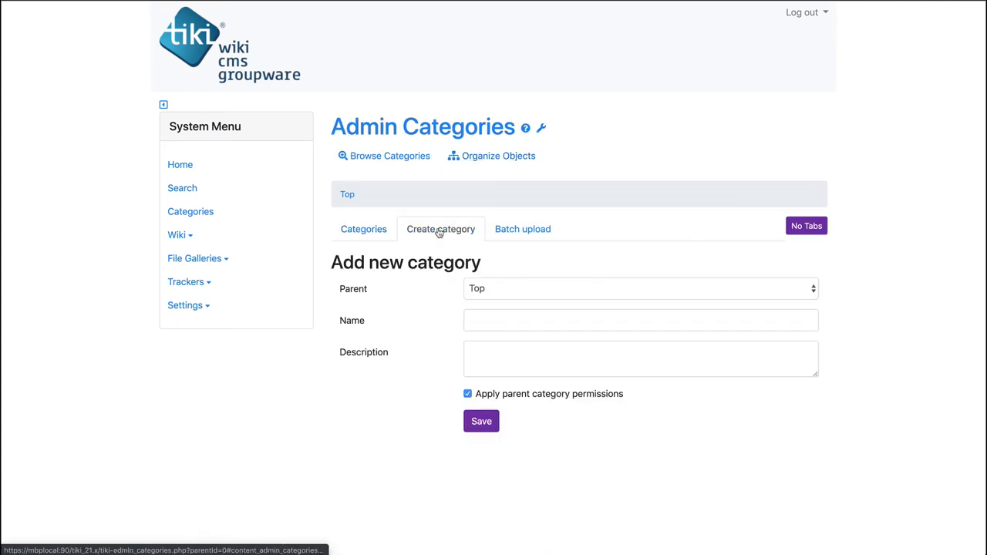
pyautogui.click(484, 319)
pyautogui.write('Any')
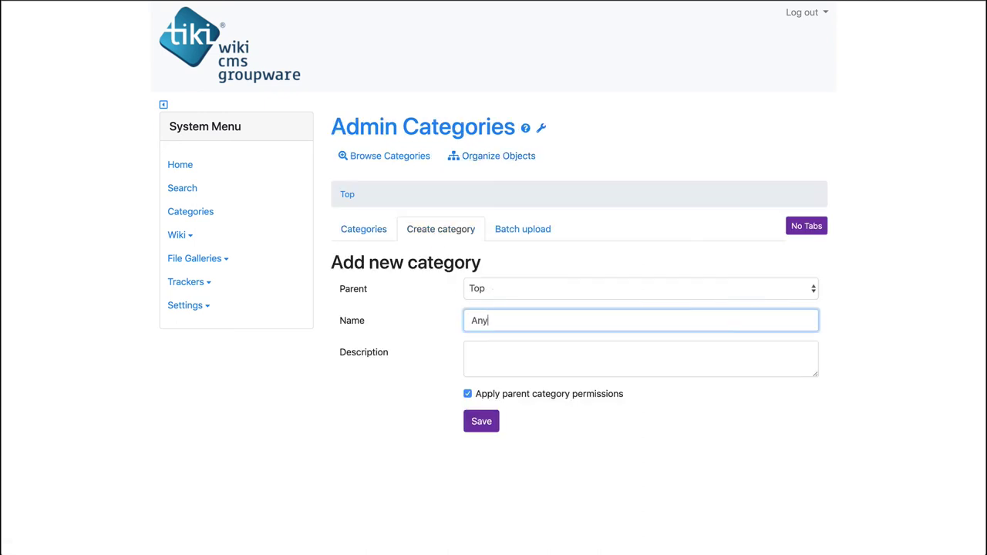
pyautogui.click(481, 428)
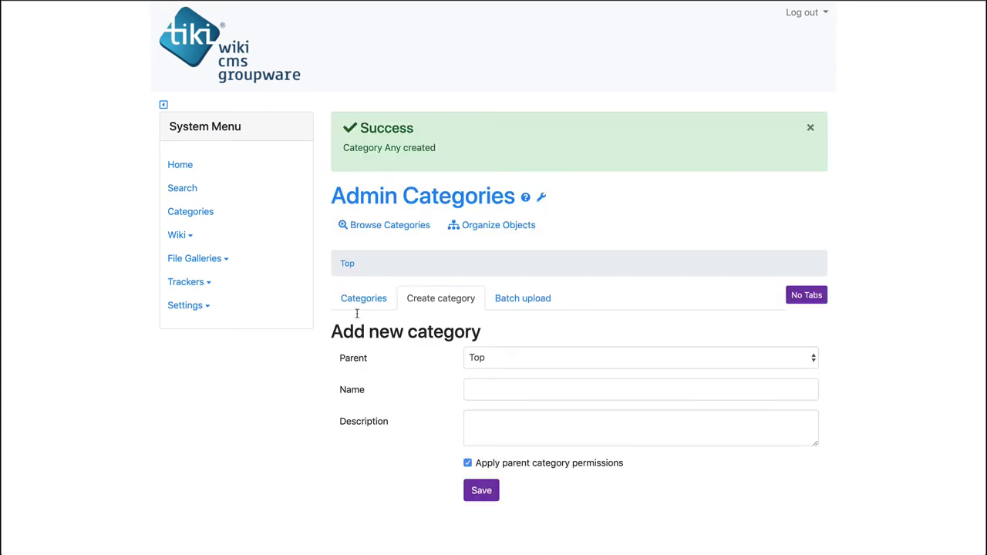
# Step: Open the permission assignment page for category 'Any'
pyautogui.click(361, 306)
pyautogui.moveTo(347, 327)
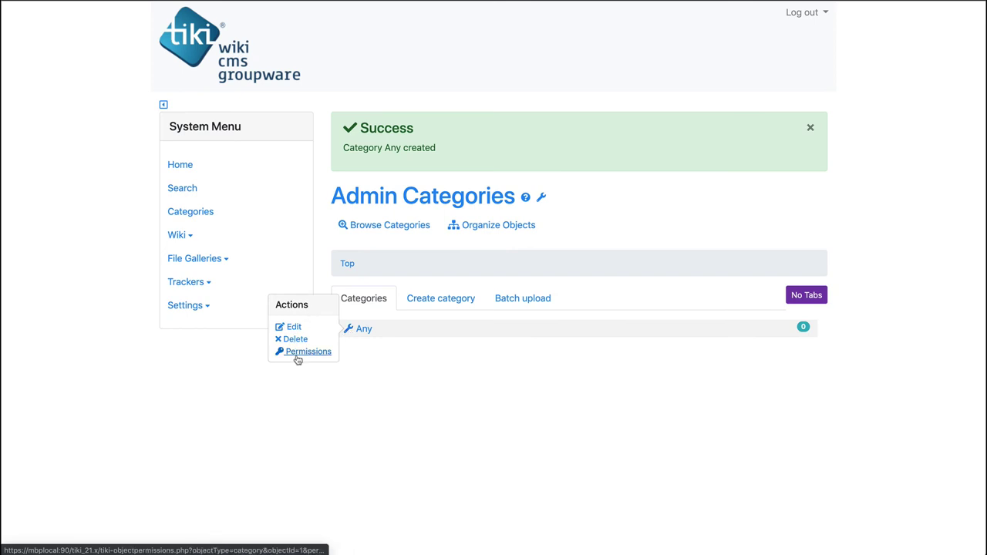
pyautogui.click(298, 351)
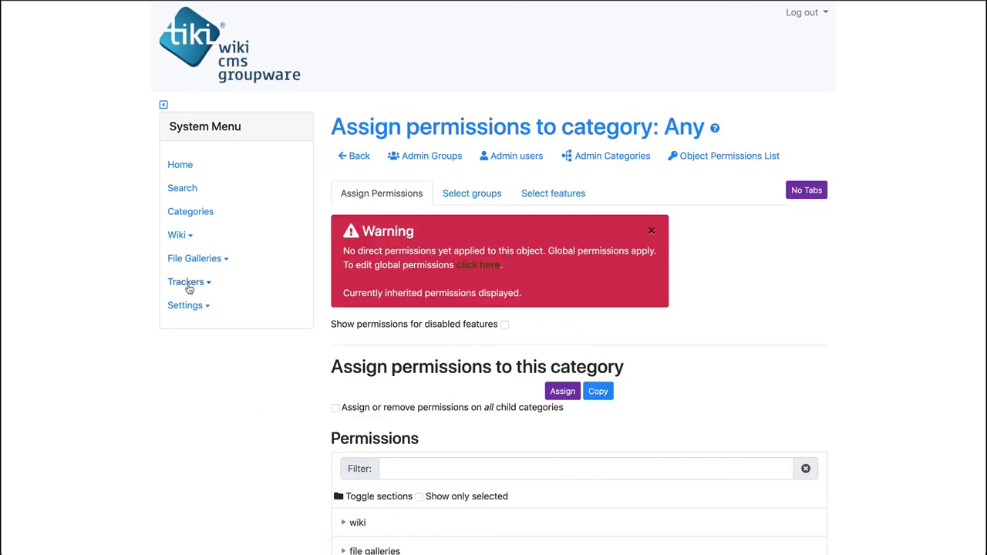
pyautogui.click(188, 282)
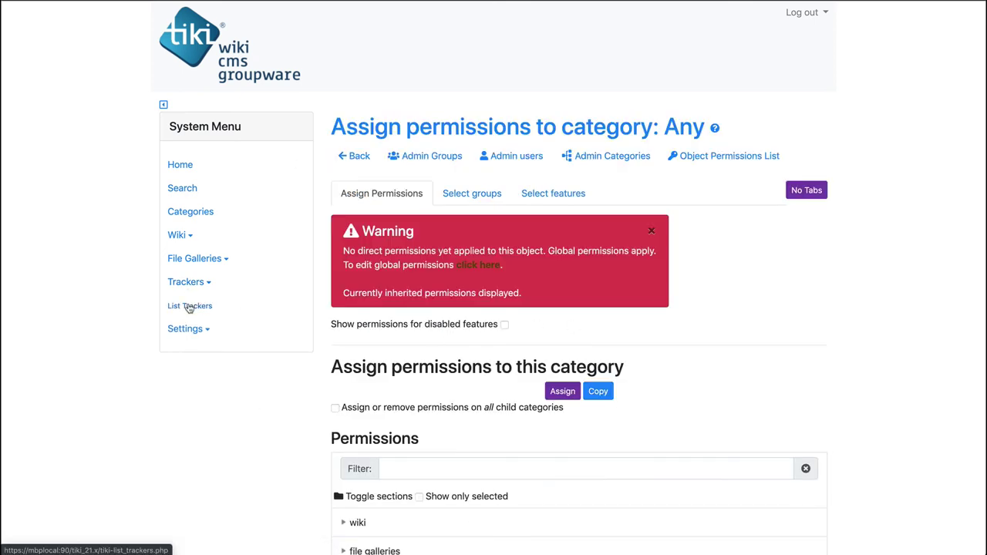
# Step: Review Any tracker's permission options in its properties and save them
pyautogui.click(190, 307)
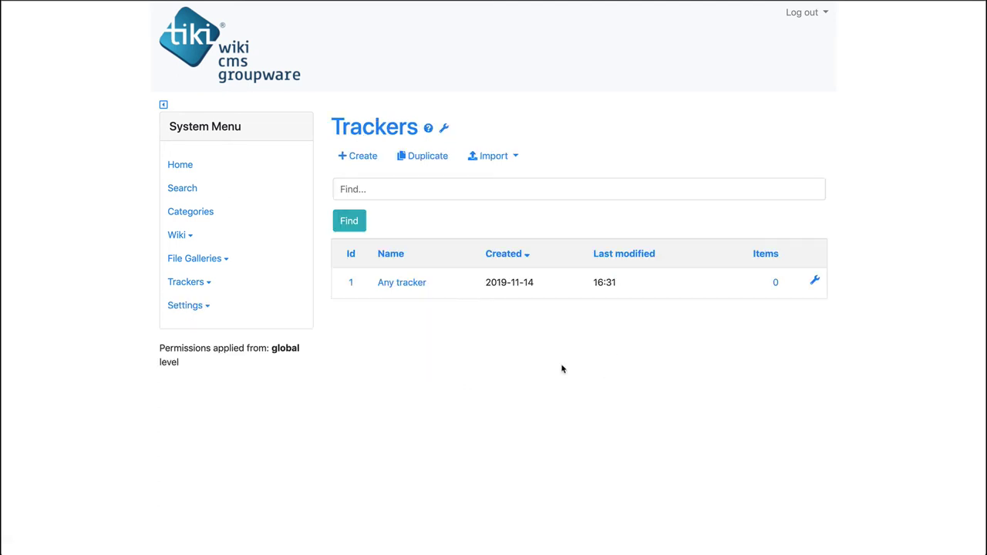
pyautogui.moveTo(815, 280)
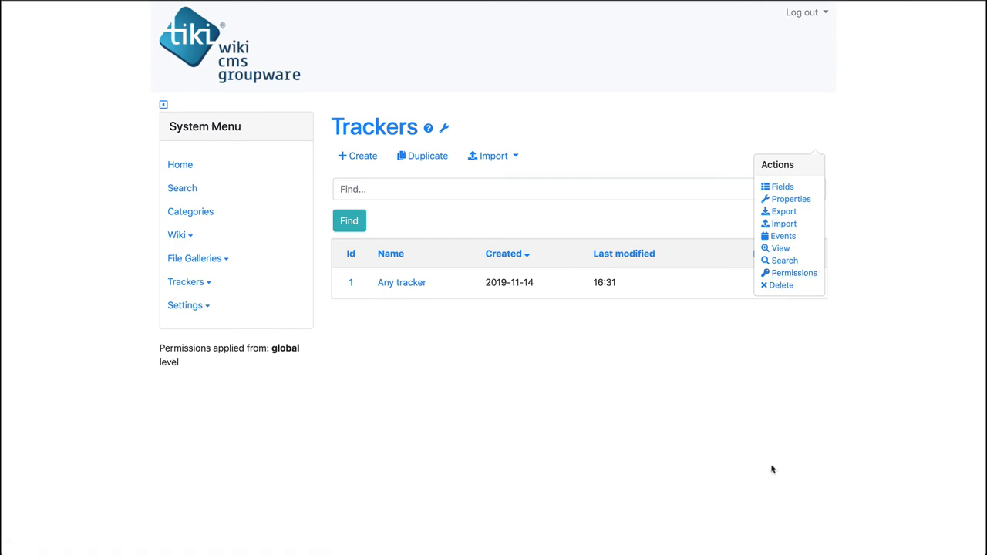
pyautogui.click(791, 199)
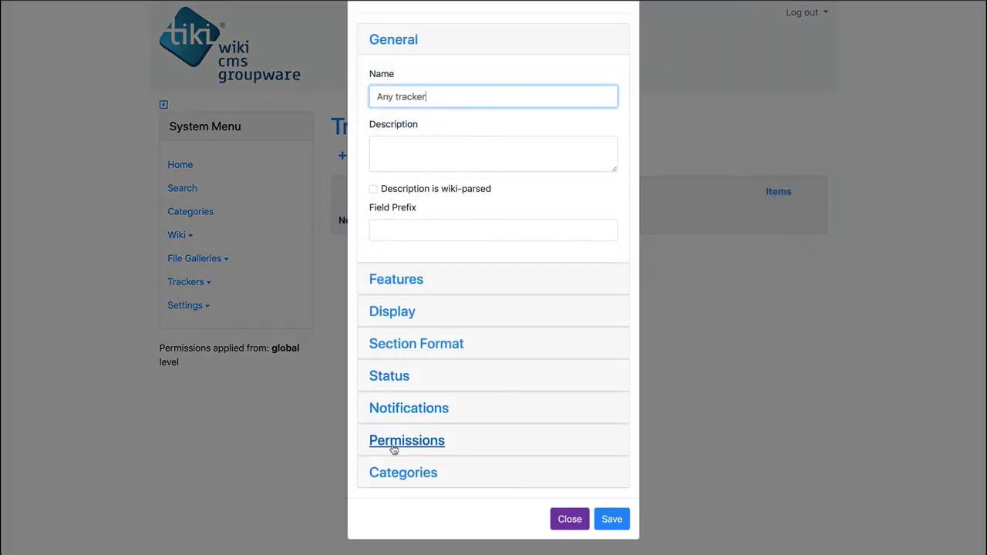
pyautogui.click(456, 446)
pyautogui.scroll(-5, 486, 282)
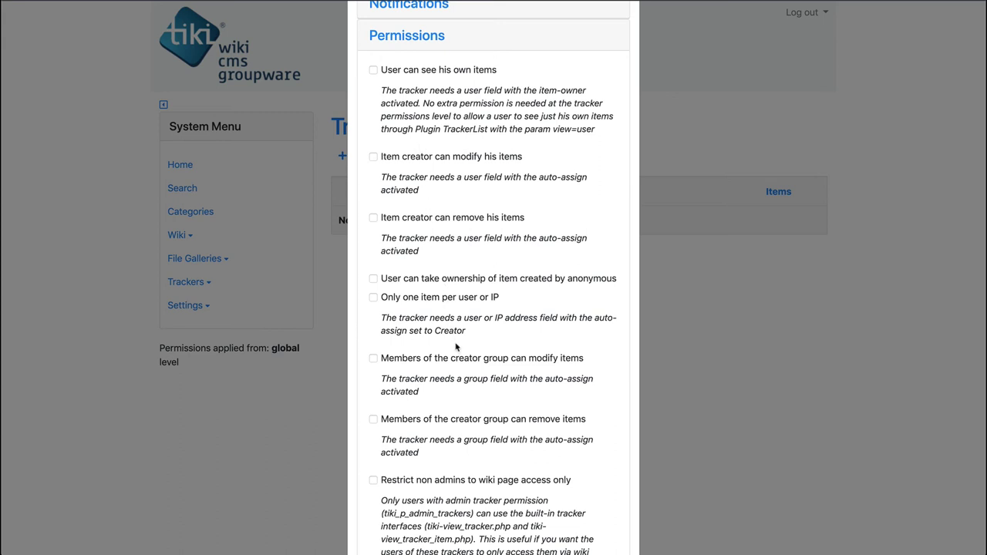
pyautogui.scroll(-5, 456, 348)
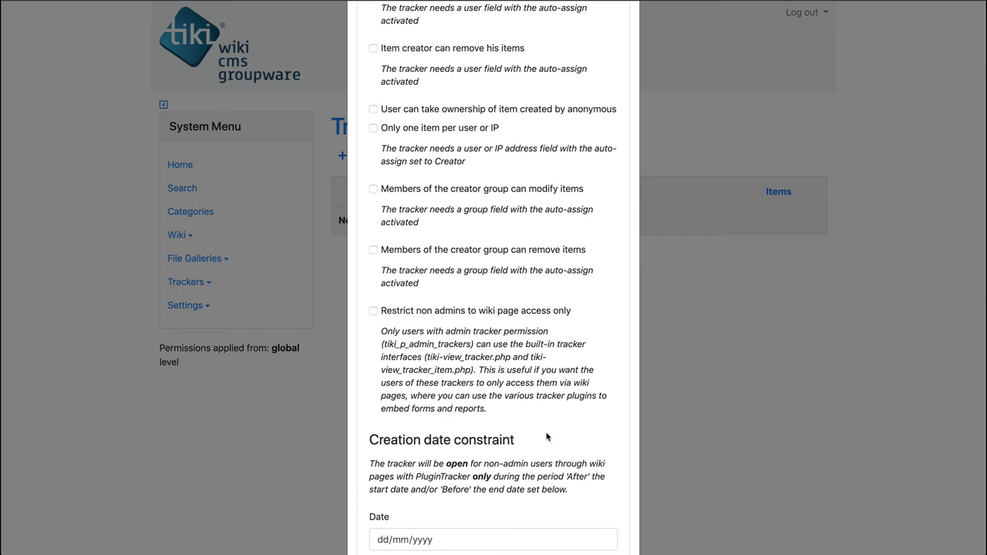
pyautogui.scroll(-5, 547, 437)
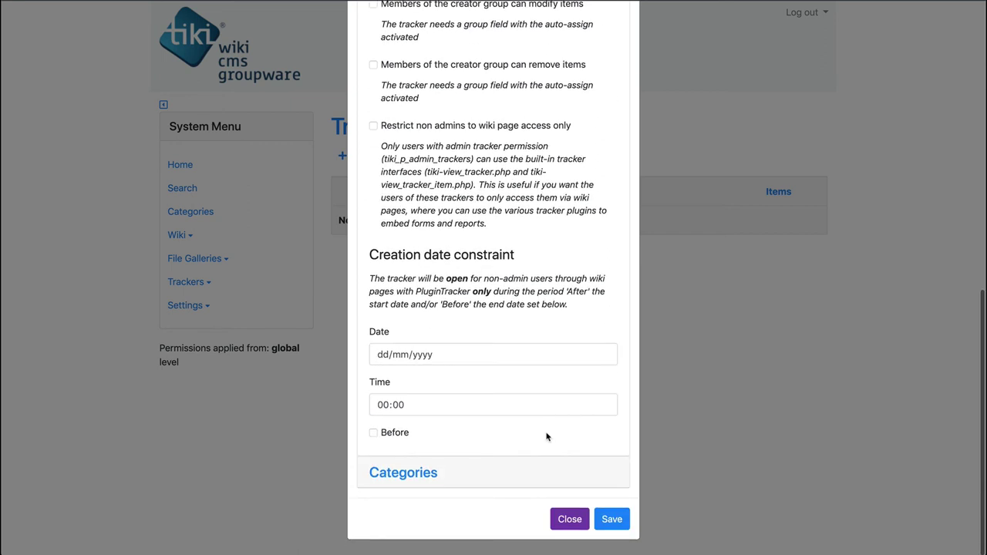
pyautogui.click(610, 520)
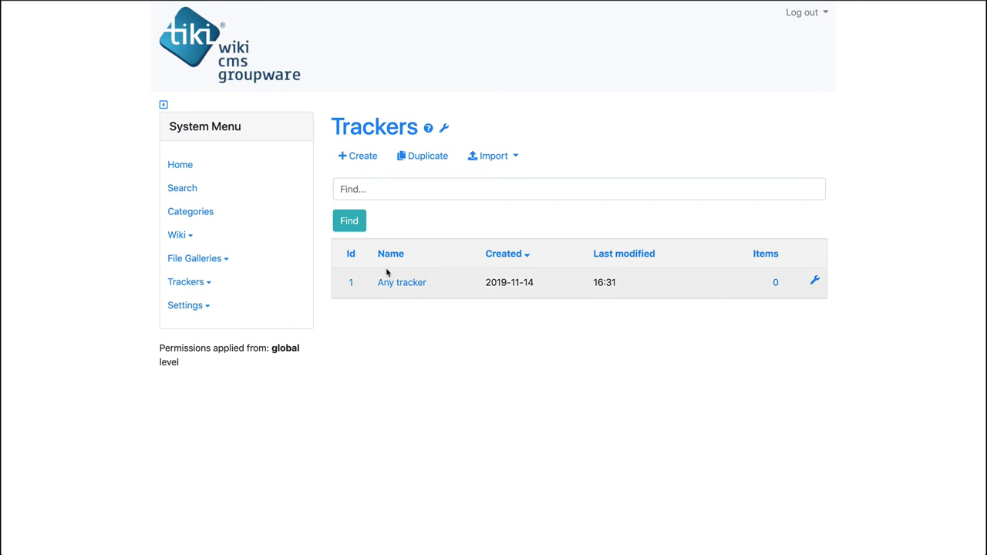
# Step: Check the Name field's visibility permission, keep it Visible by all, and close the field
pyautogui.moveTo(398, 286)
pyautogui.click(781, 187)
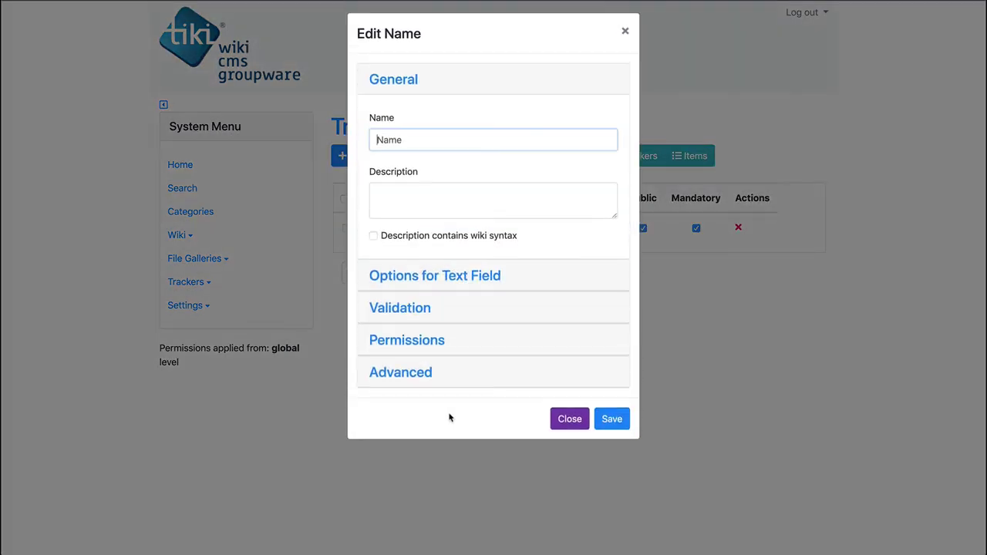
pyautogui.click(390, 184)
pyautogui.click(389, 243)
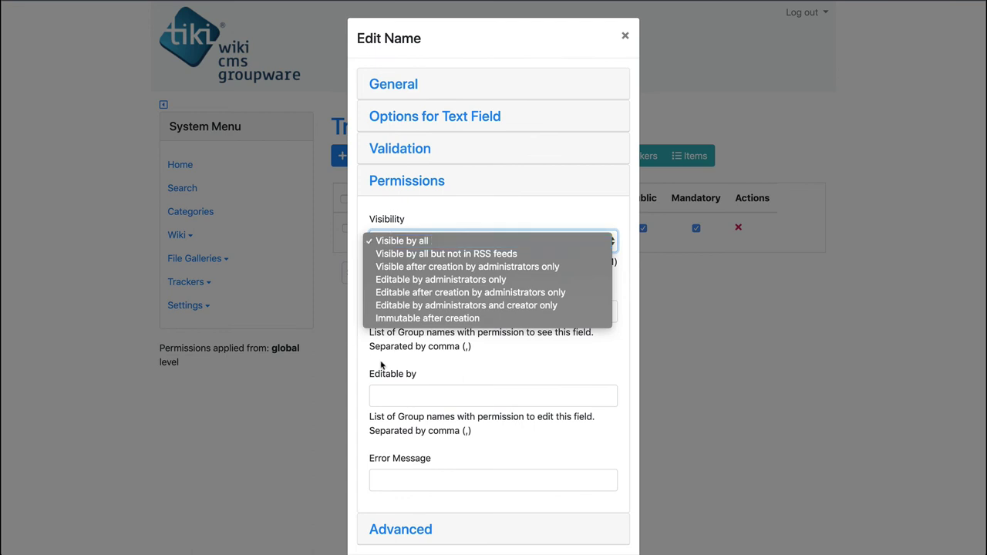
pyautogui.click(503, 372)
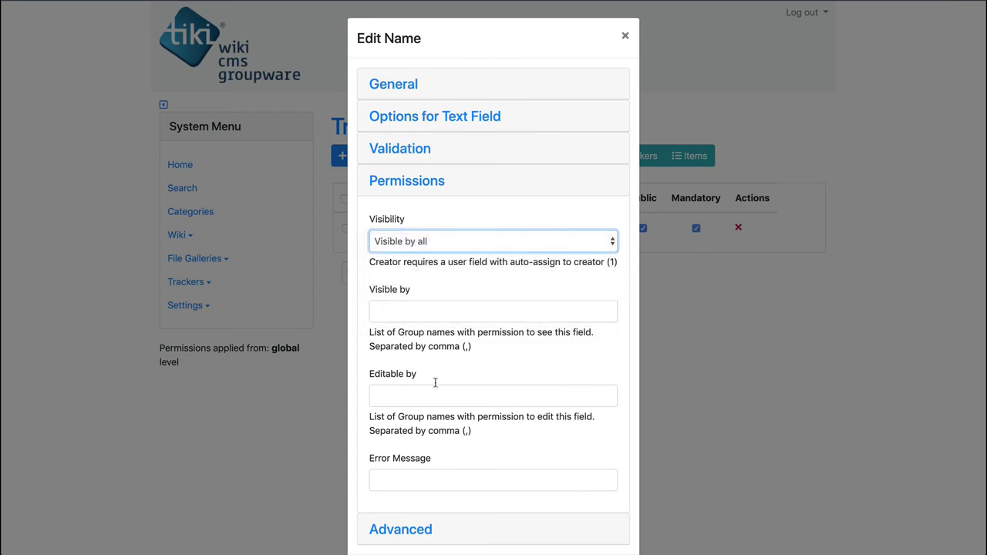
pyautogui.scroll(-2, 501, 433)
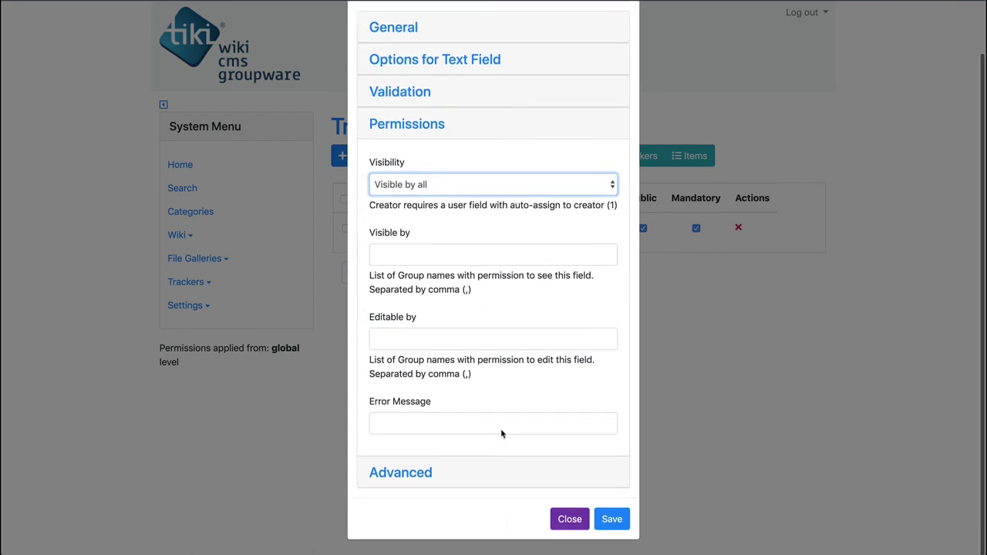
pyautogui.click(609, 519)
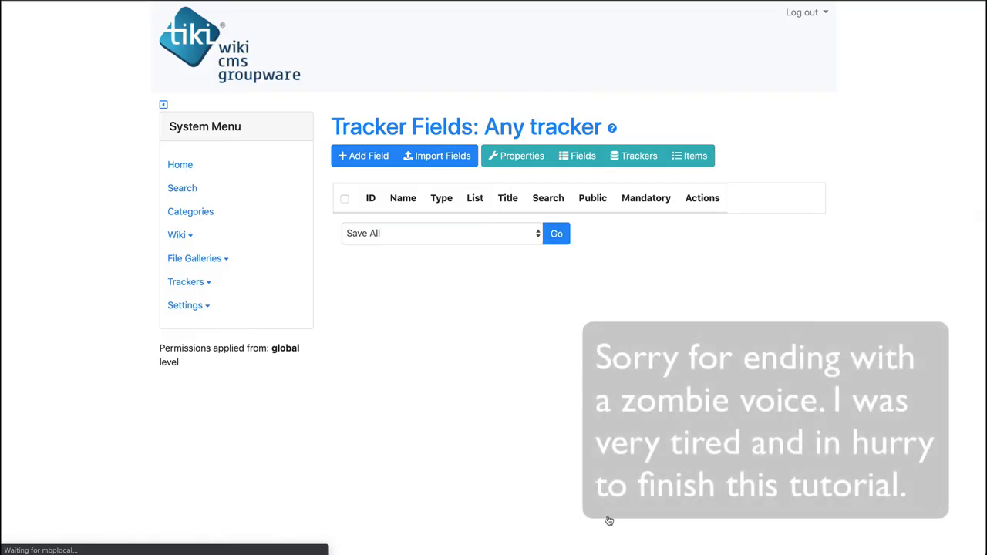